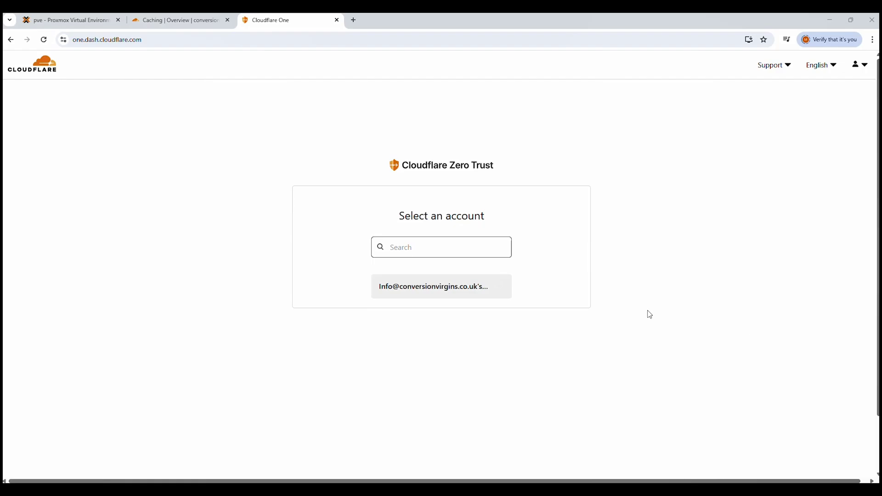
- Choose the account and set the Zero Trust team name to 'conversionvirginstest'
left_click(427, 288)
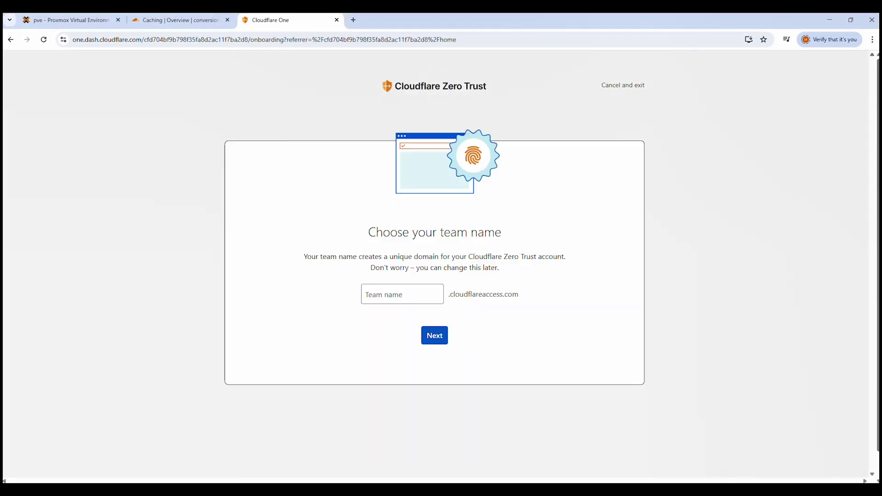
type("conversionvirgins")
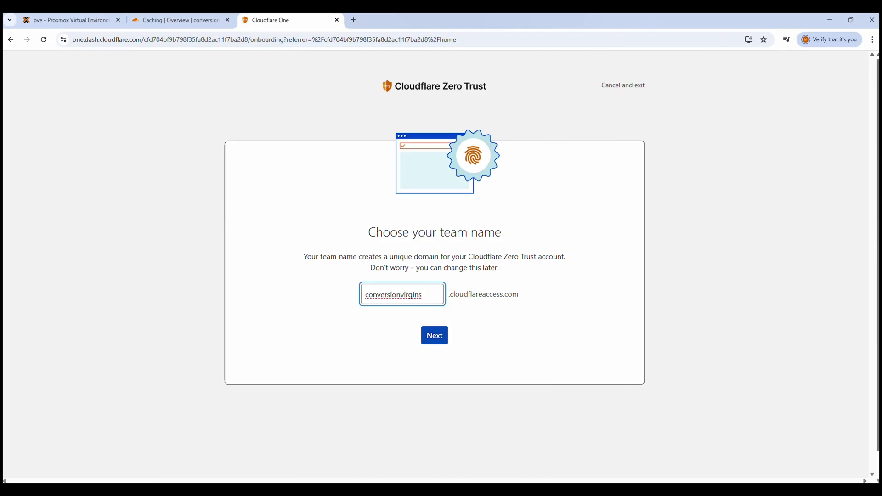
type("test")
left_click(434, 339)
left_click(434, 339)
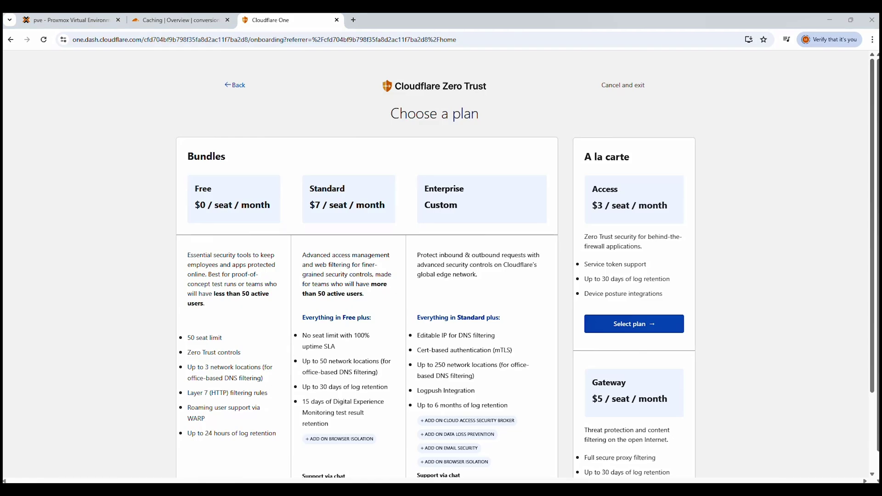
- Select the Zero Trust Free plan (50 seats, $0.00 monthly)
scroll(241, 413, "down", 3)
left_click(240, 415)
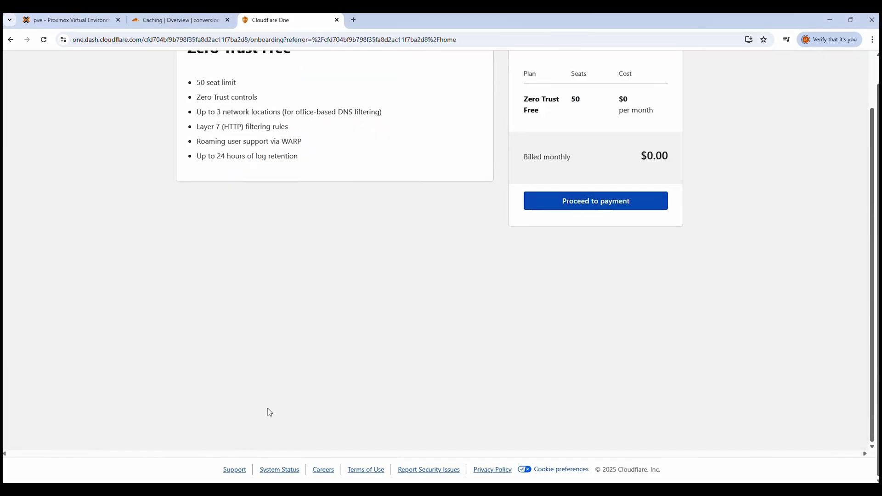
scroll(317, 393, "up", 3)
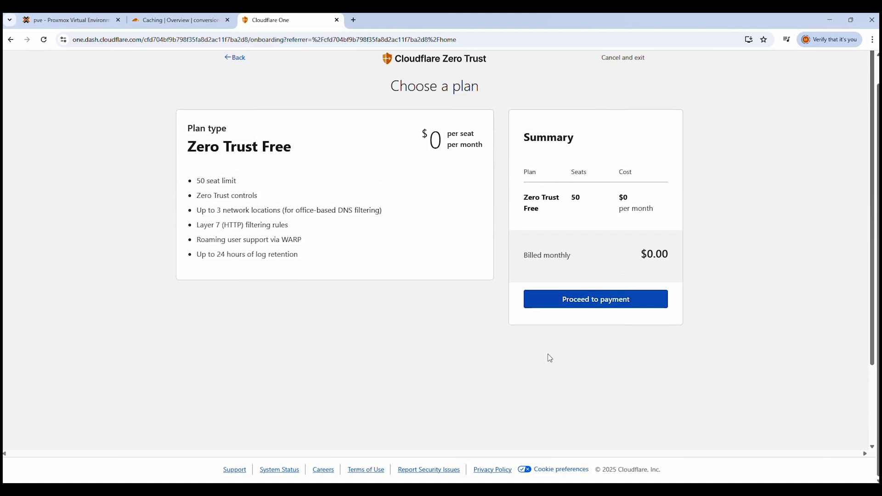
- Proceed to payment for the Free plan and start adding a payment method
left_click(590, 300)
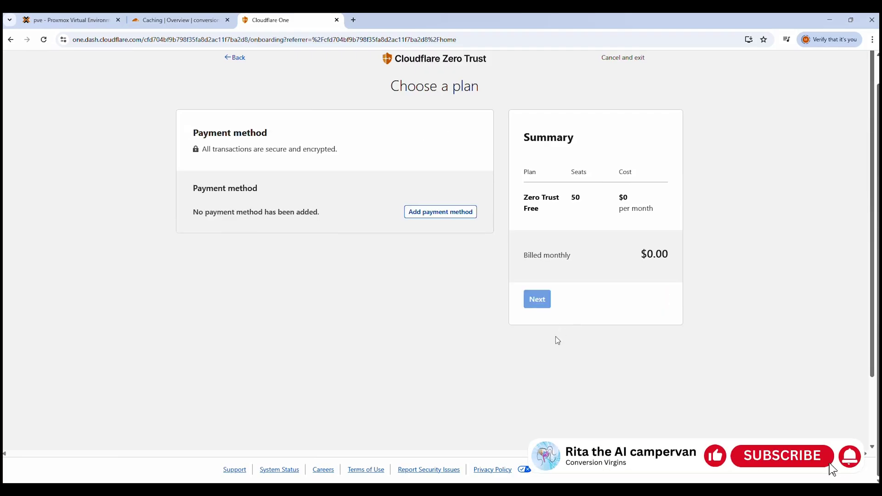
left_click(537, 299)
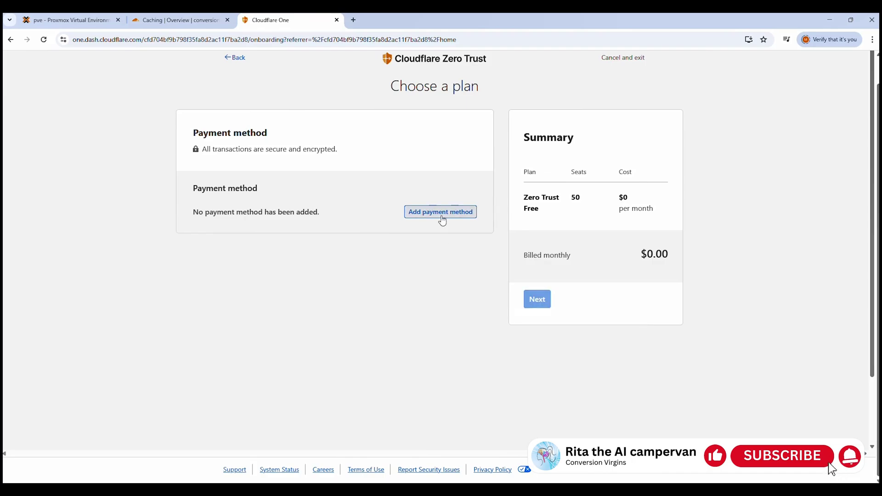
left_click(438, 212)
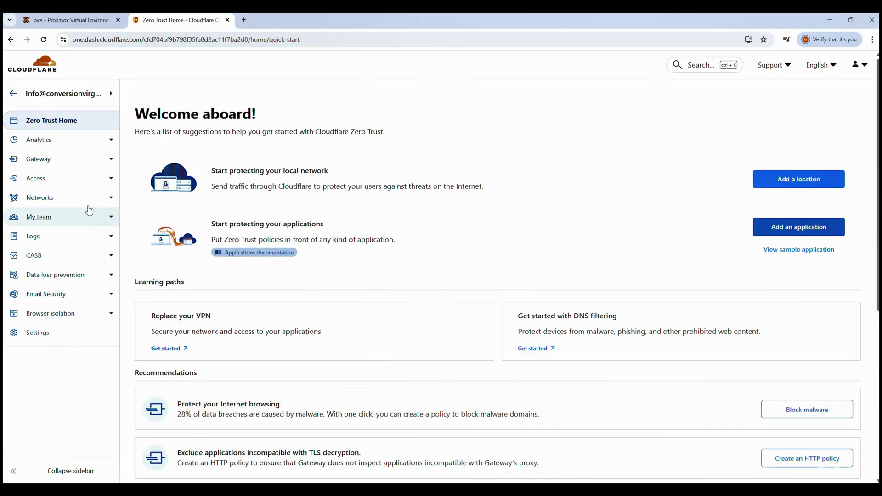
- Under Networks > Tunnels, add a Cloudflared tunnel named home_test and save it
left_click(54, 203)
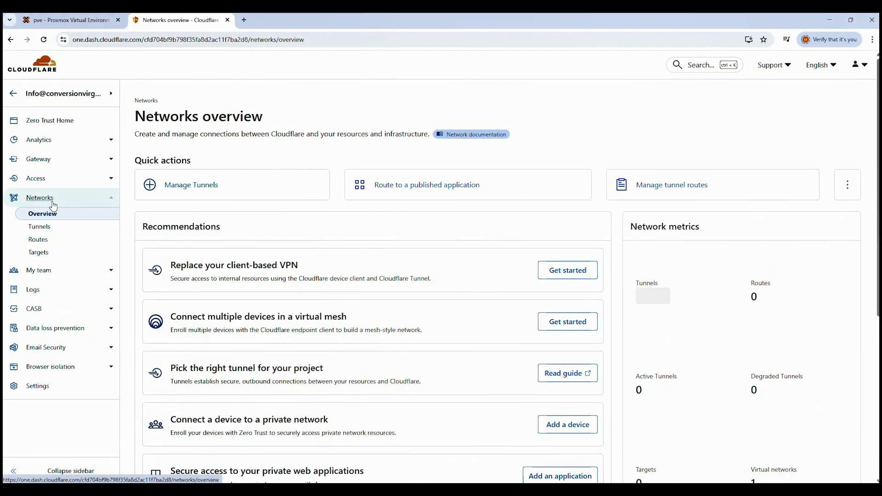
left_click(43, 228)
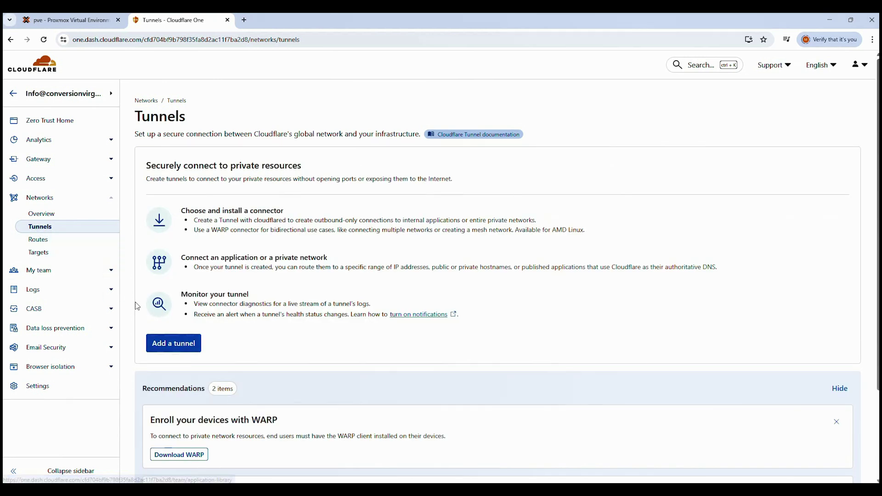
left_click(177, 346)
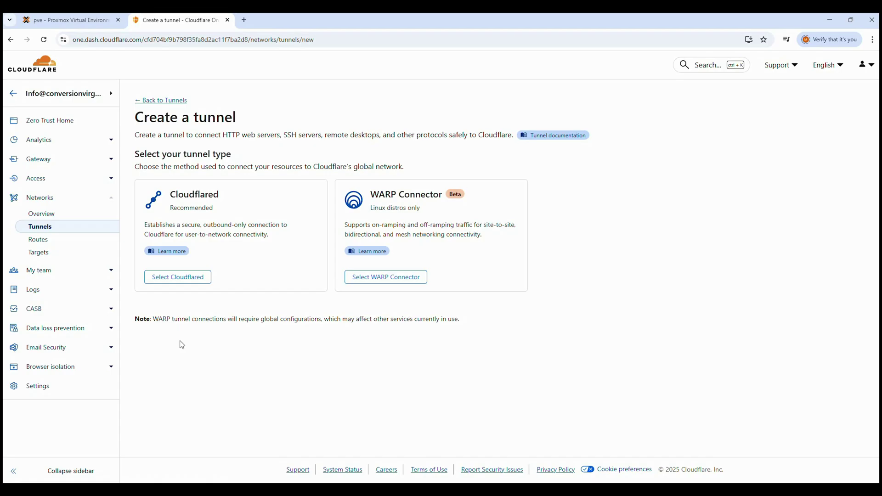
left_click(176, 279)
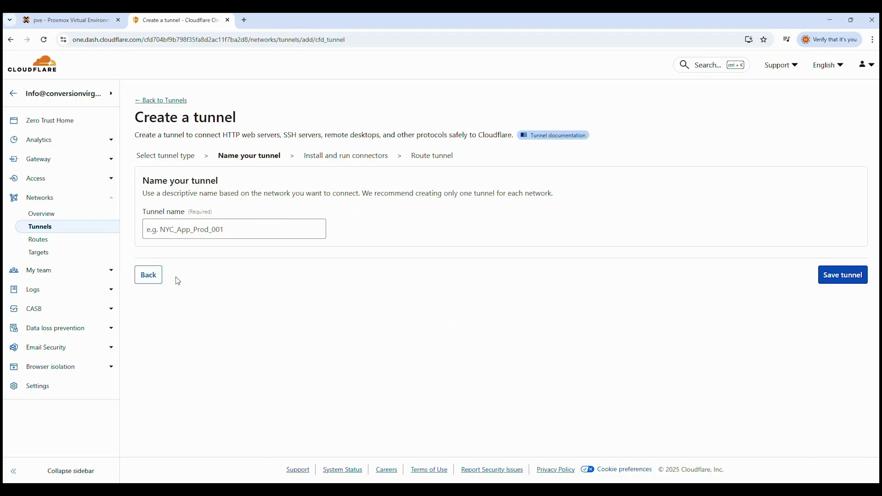
left_click(180, 232)
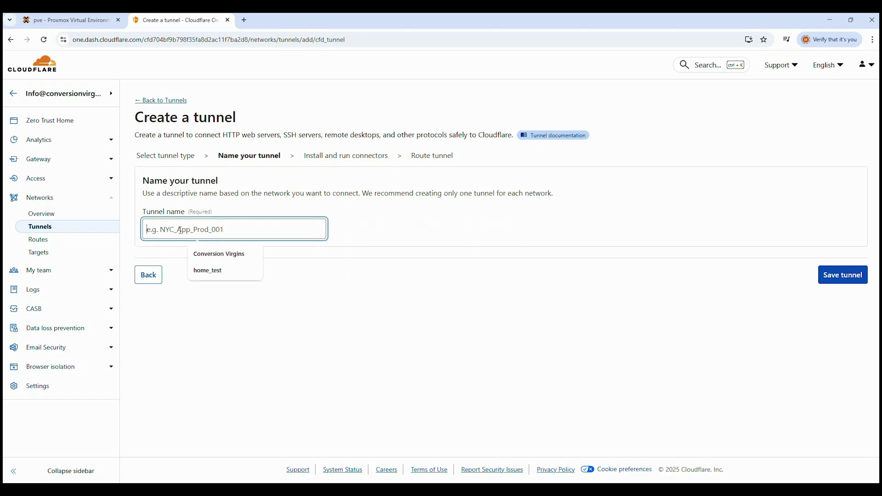
type("home_test")
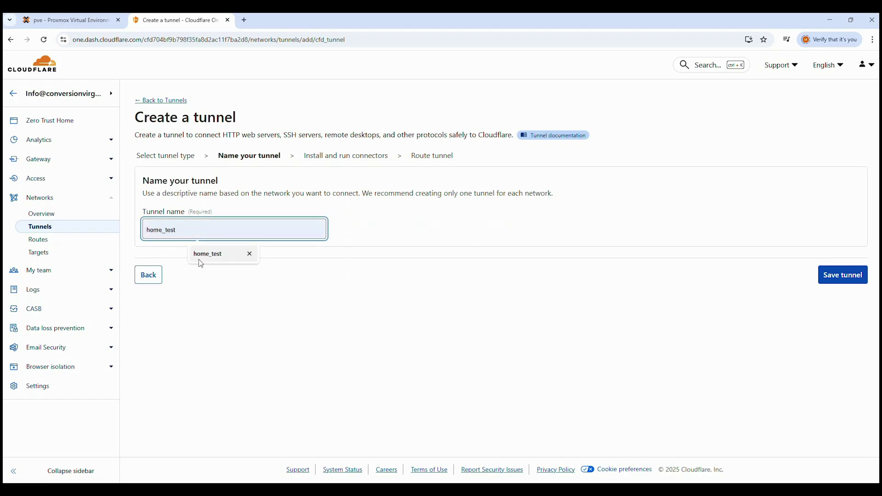
left_click(207, 254)
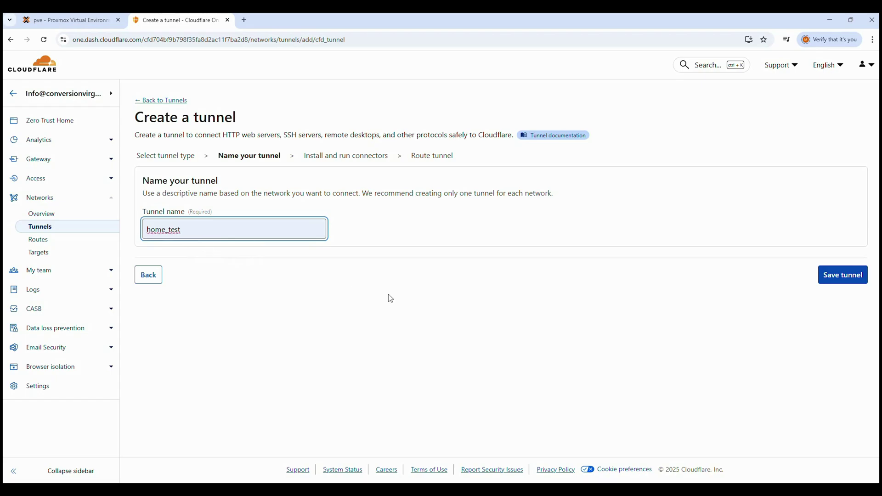
left_click(837, 275)
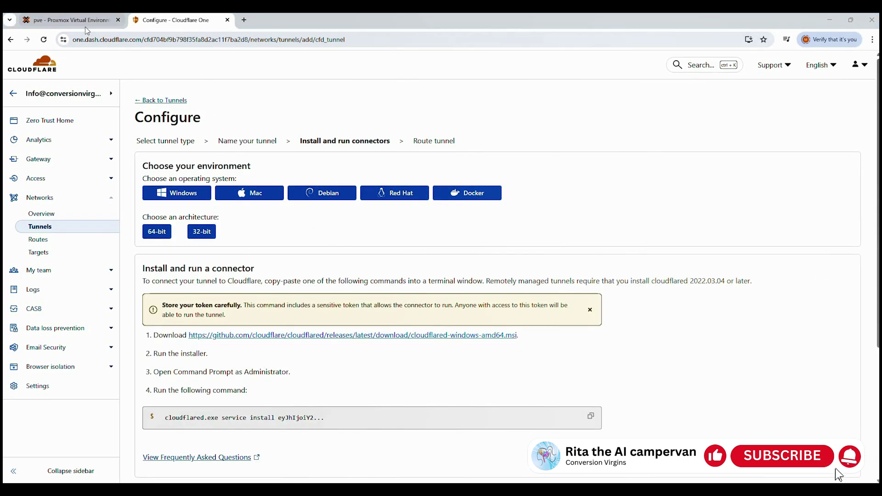
- Open the pve node shell in Proxmox VE and run the pasted cloudflared helper script command
left_click(71, 22)
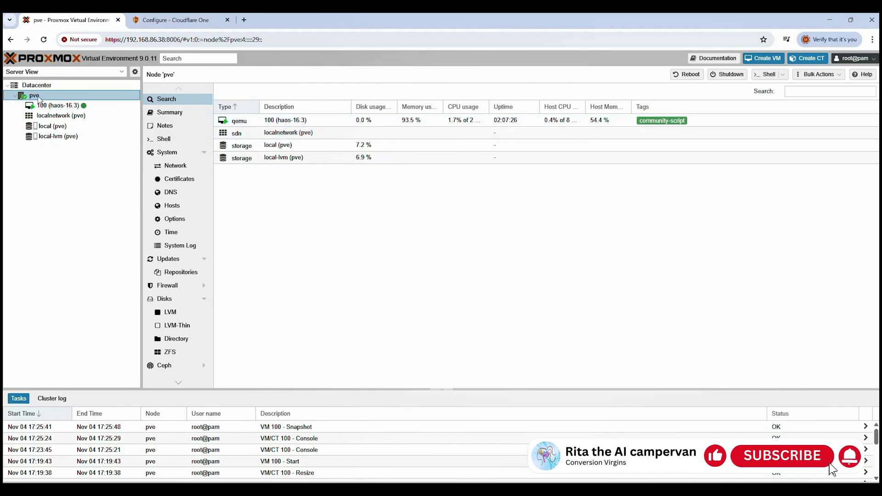
left_click(764, 74)
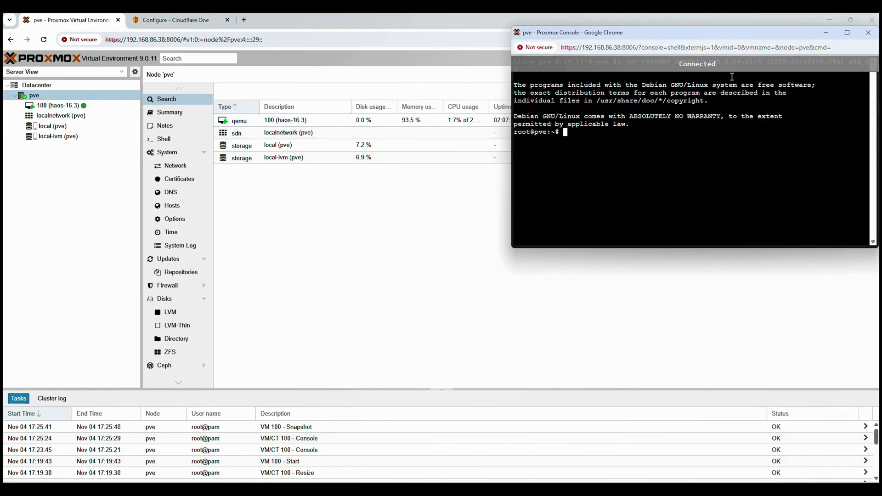
left_click_drag(732, 32, 515, 142)
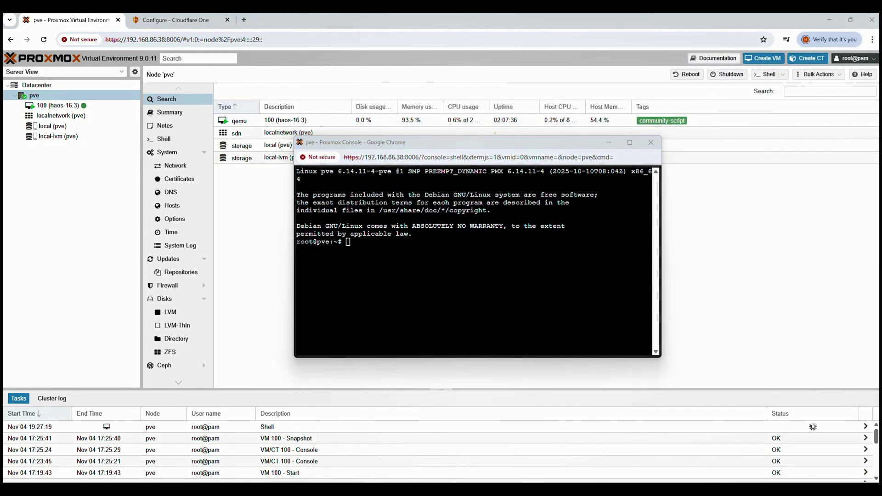
left_click(371, 245)
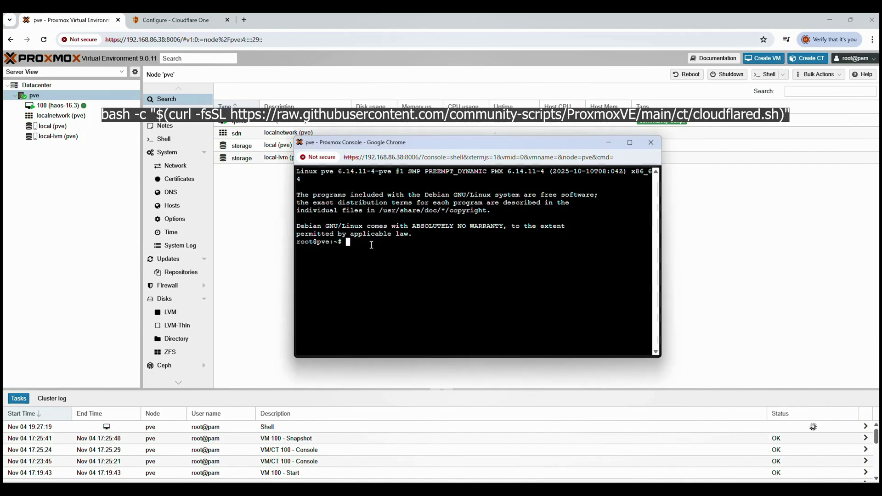
right_click(371, 245)
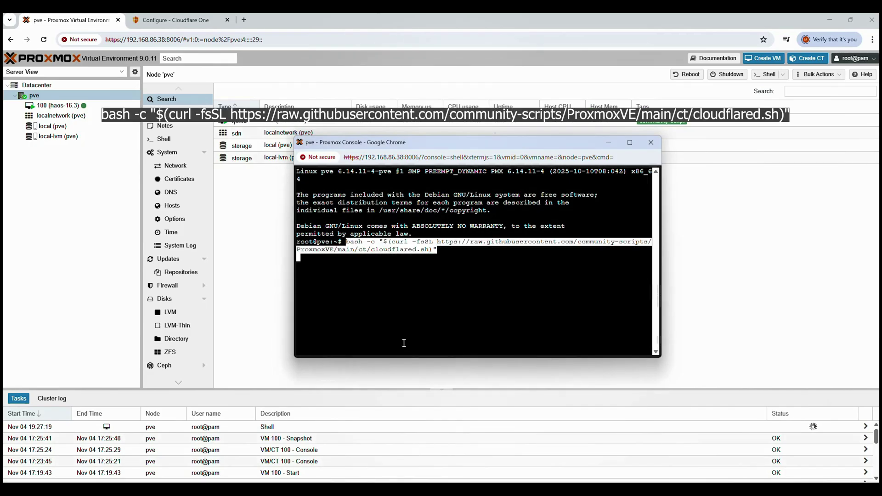
key("Return")
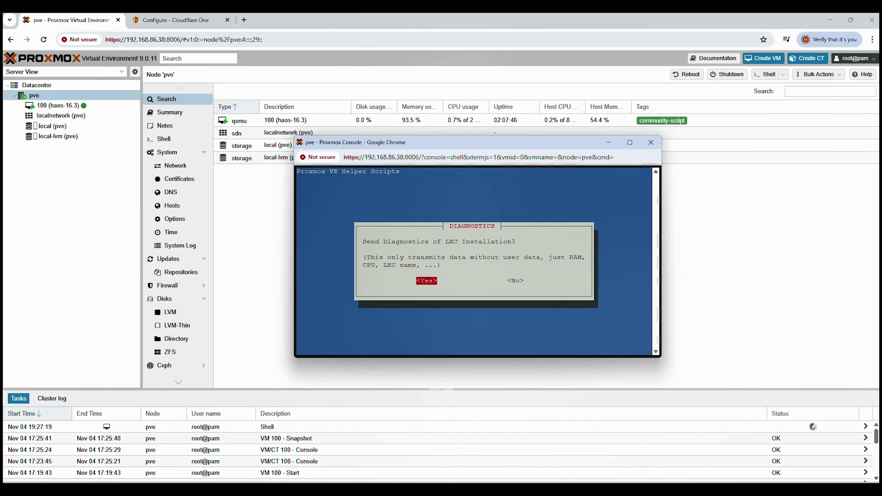
- Accept diagnostics, use Default Settings and decline DoH so container 101 gets cloudflared installed
key("Return")
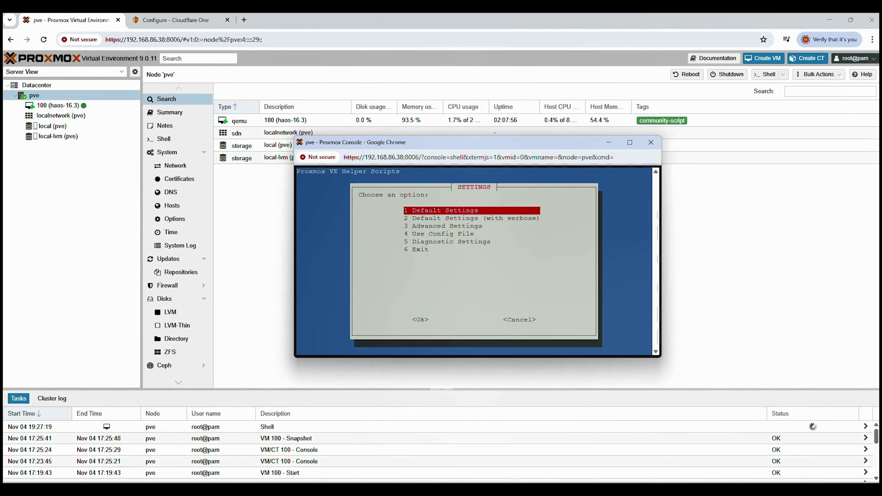
key("Return")
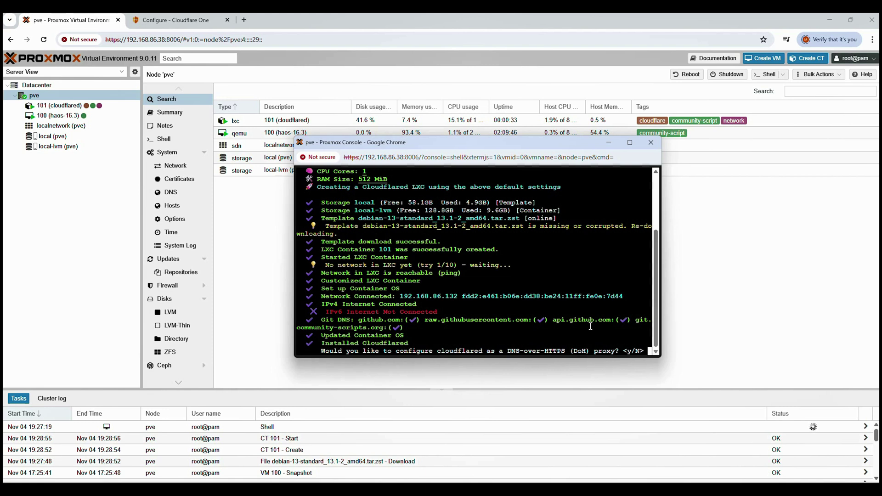
type("nm")
key("BackSpace")
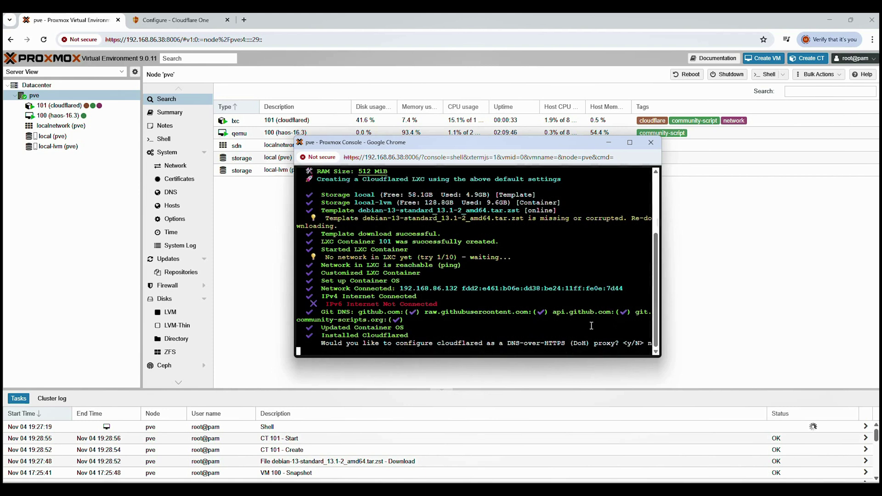
key("Return")
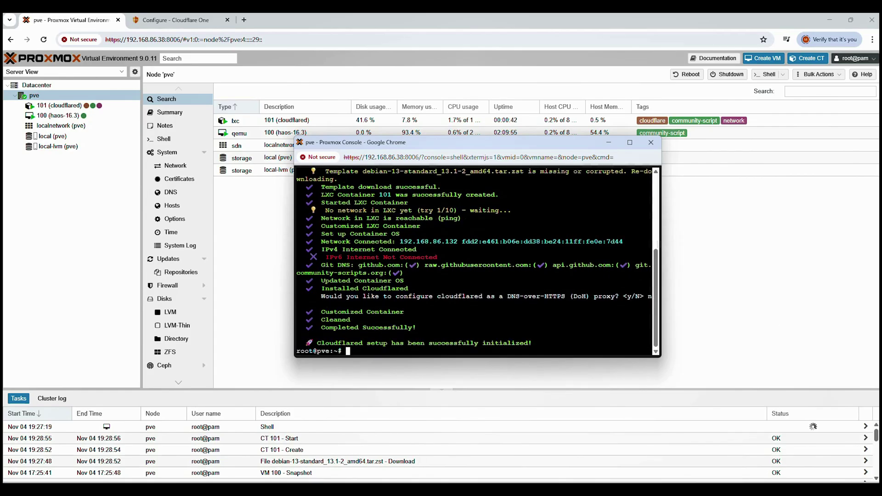
- Close the finished node shell console and confirm leaving the page
left_click_drag(536, 343, 317, 344)
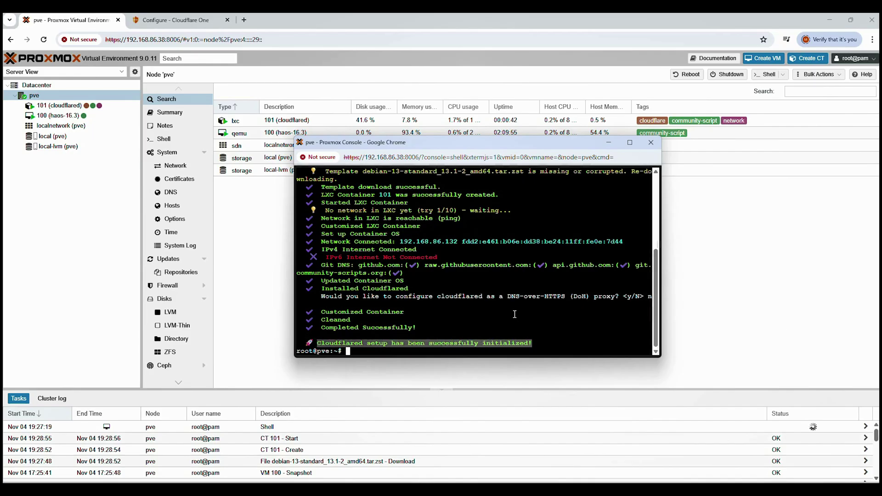
left_click(650, 146)
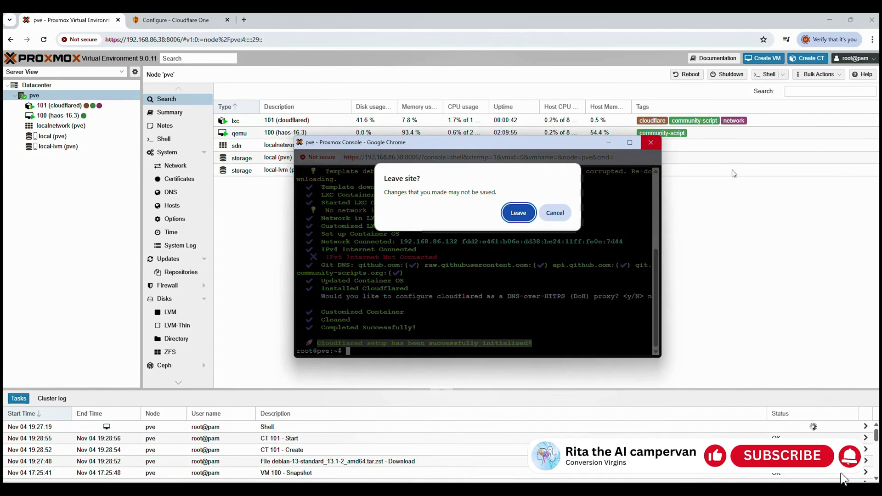
key("Return")
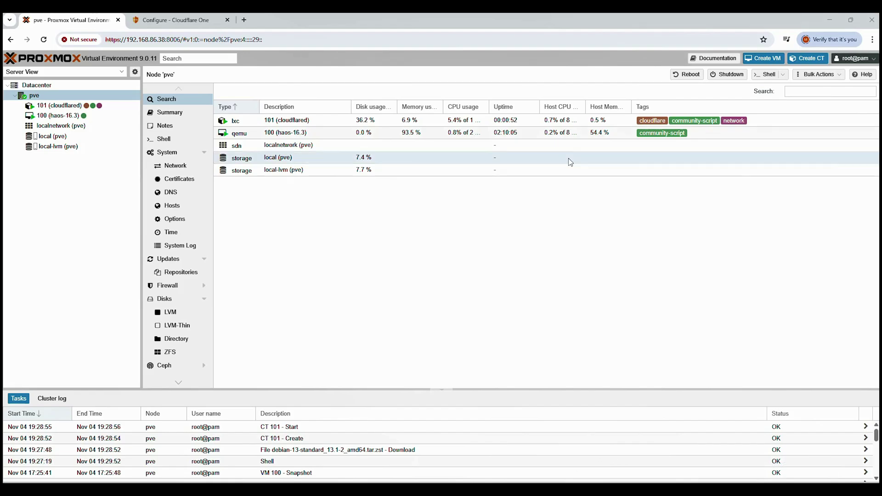
- Choose Debian for the home_test connector and copy its 'sudo cloudflared service install' command
left_click(192, 21)
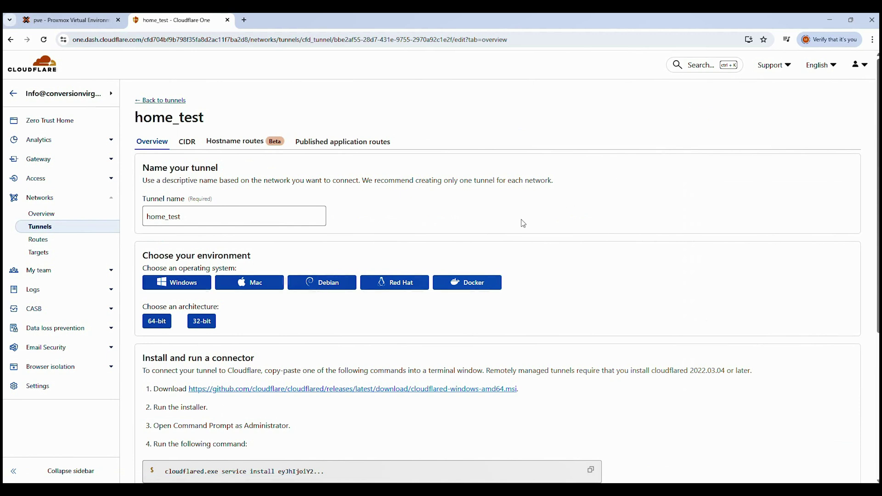
left_click(339, 283)
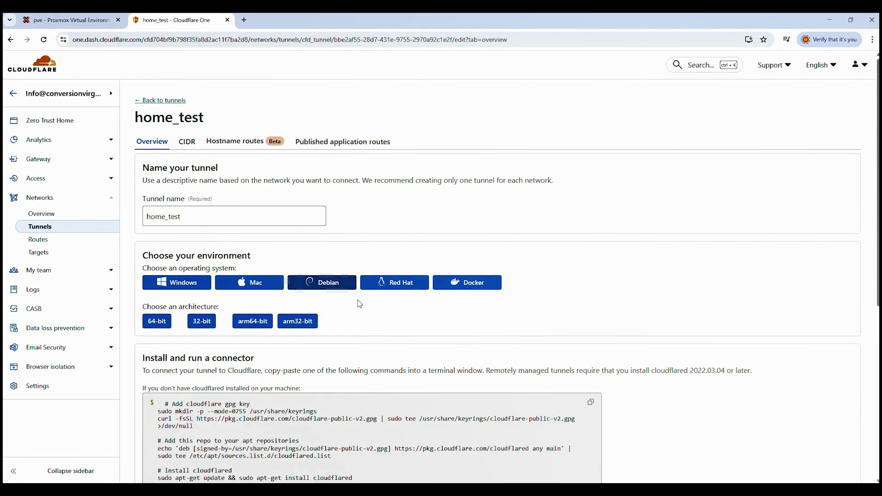
scroll(361, 305, "down", 6)
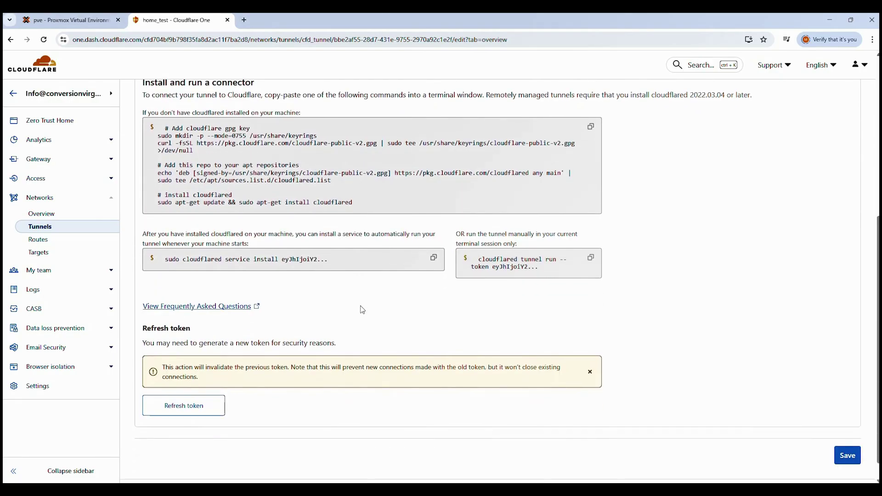
left_click(299, 265)
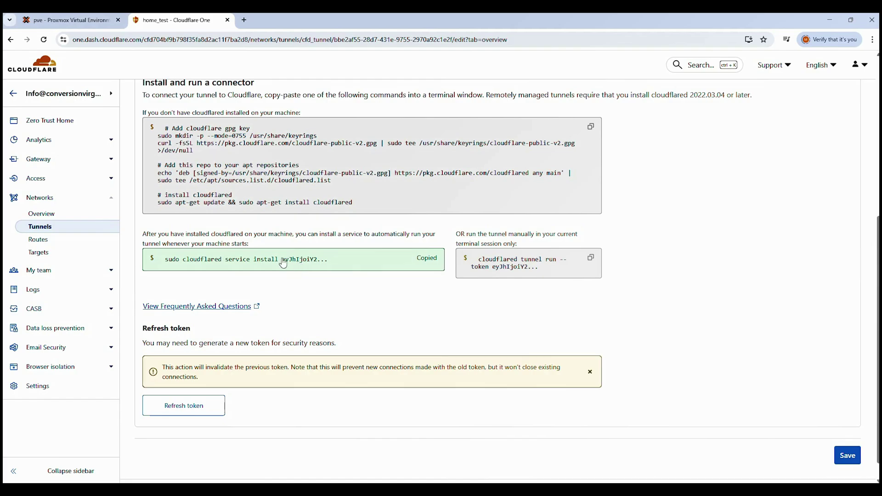
- Paste the cloudflared service install command as plain text into container 101's console to install the service
left_click(69, 19)
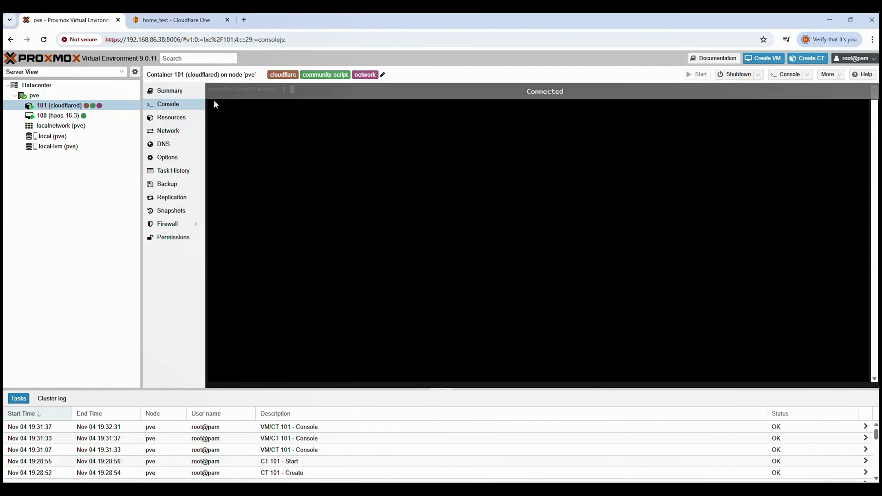
right_click(321, 106)
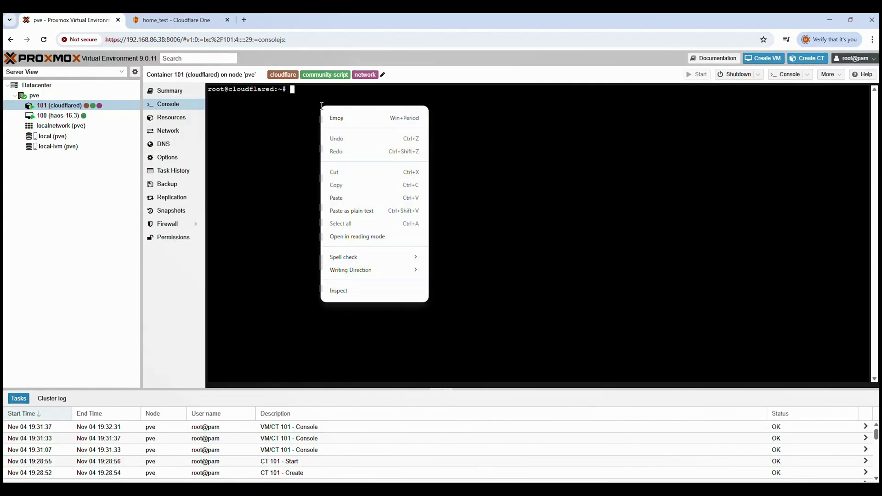
left_click(358, 212)
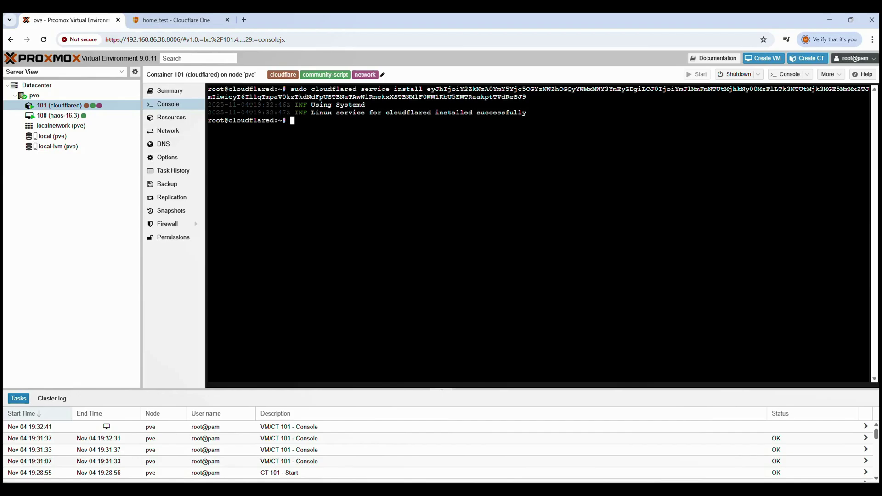
- Return to the Tunnels list and confirm home_test shows HEALTHY
left_click(152, 20)
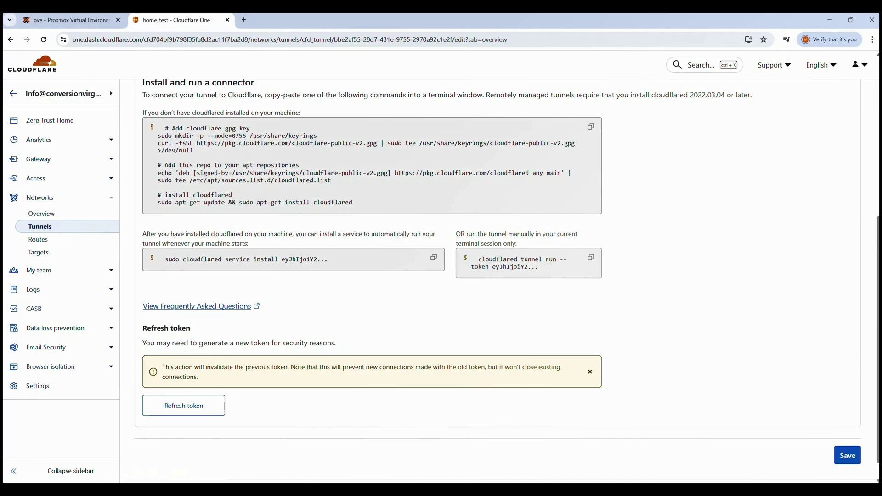
left_click(42, 231)
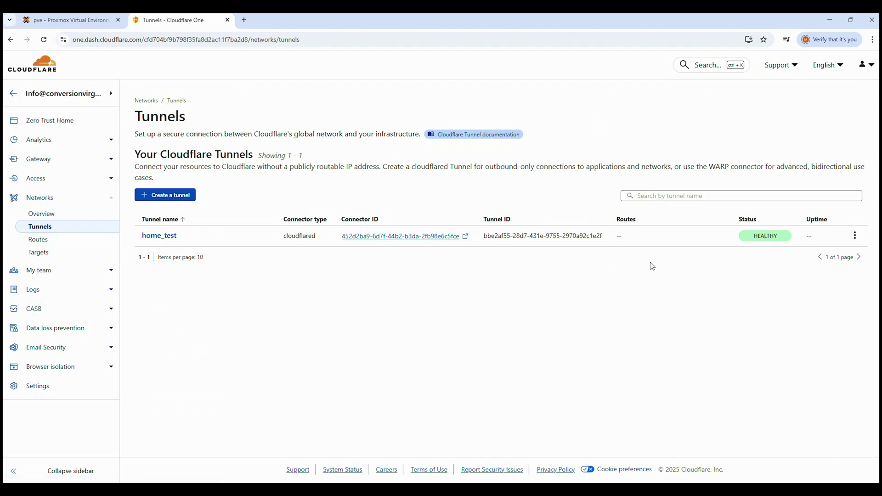
mouse_move(766, 242)
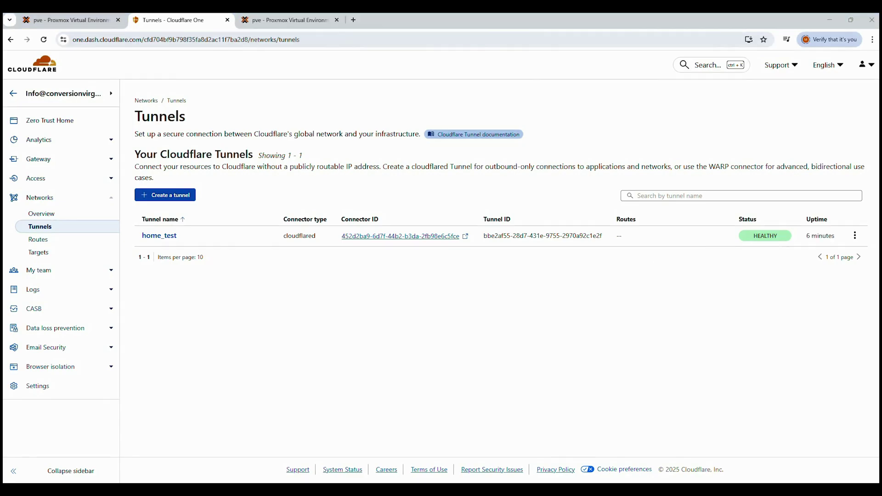
left_click(40, 228)
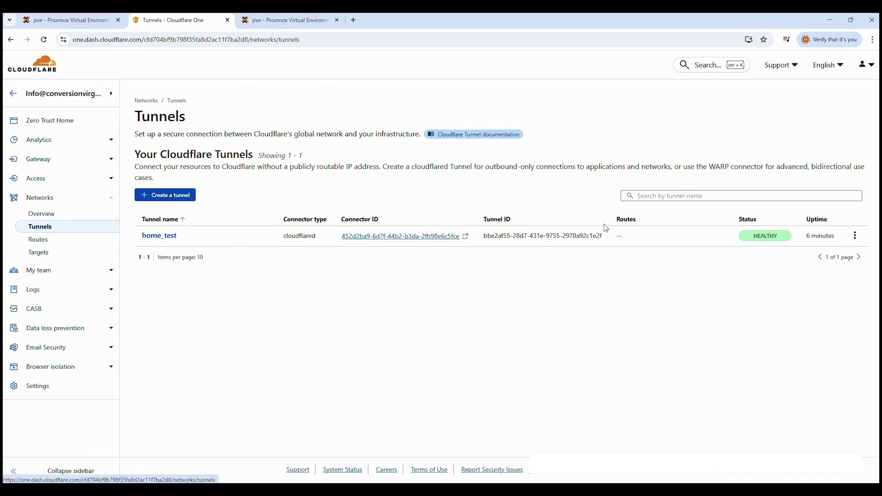
- Open home_test's configuration on the Published application routes tab
left_click(855, 236)
left_click(840, 254)
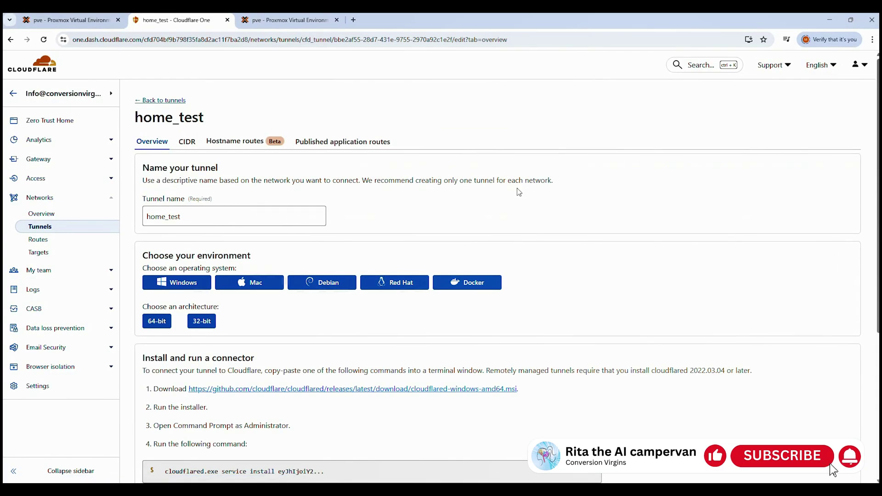
left_click(333, 143)
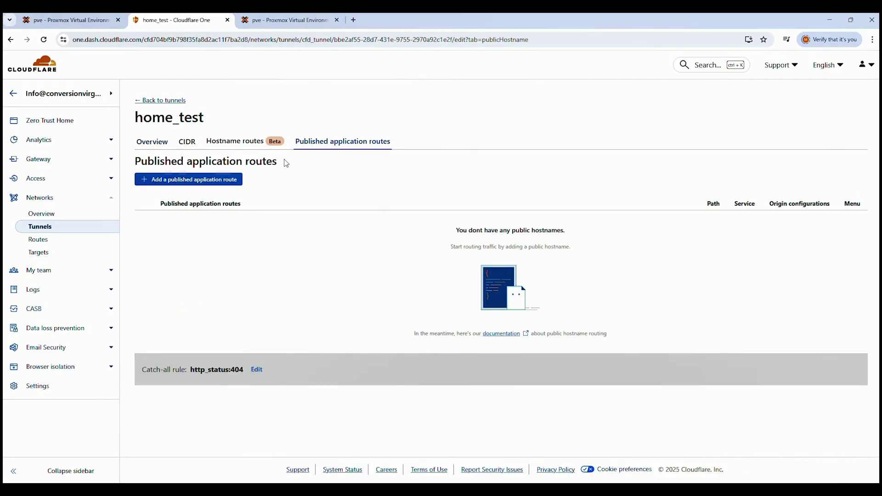
- Add a route with subdomain proxmox, domain conversionvirgins-test.co.uk and service type HTTPS
left_click(173, 182)
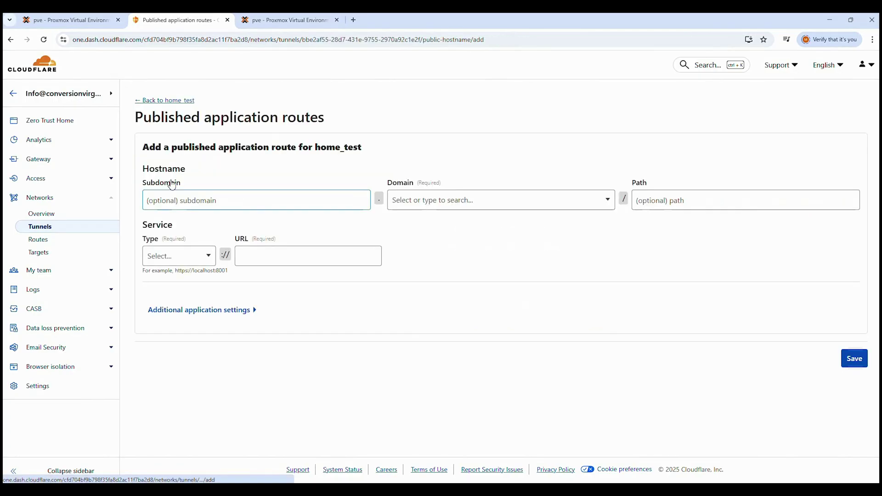
left_click(171, 203)
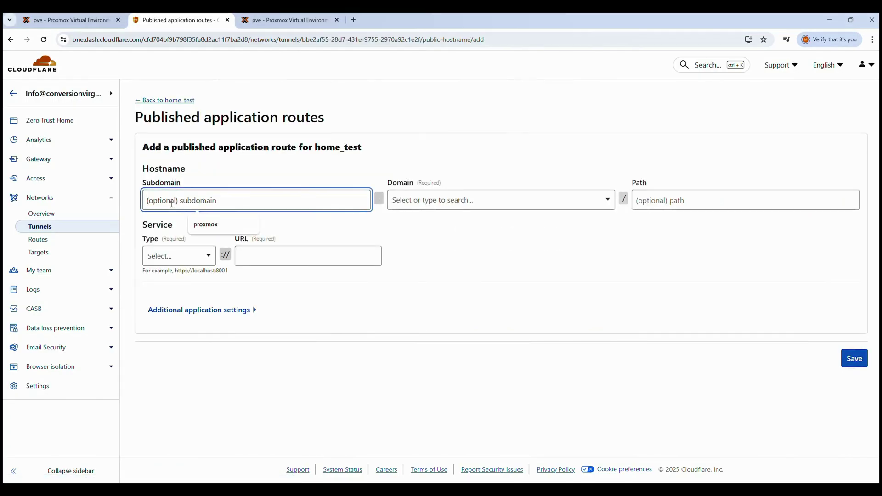
type("proxmox")
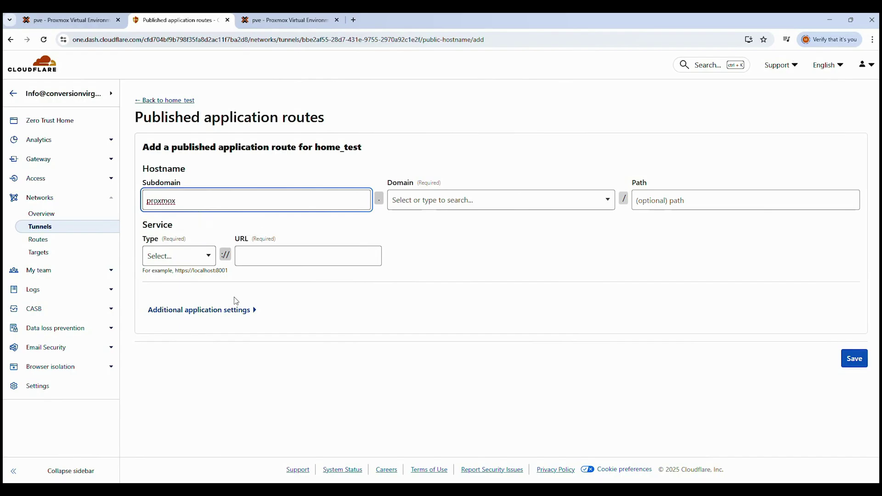
left_click(597, 202)
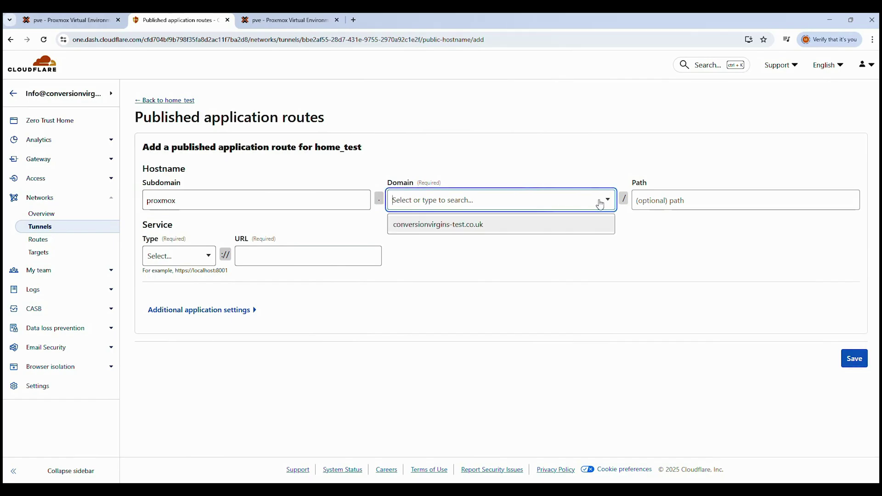
left_click(442, 225)
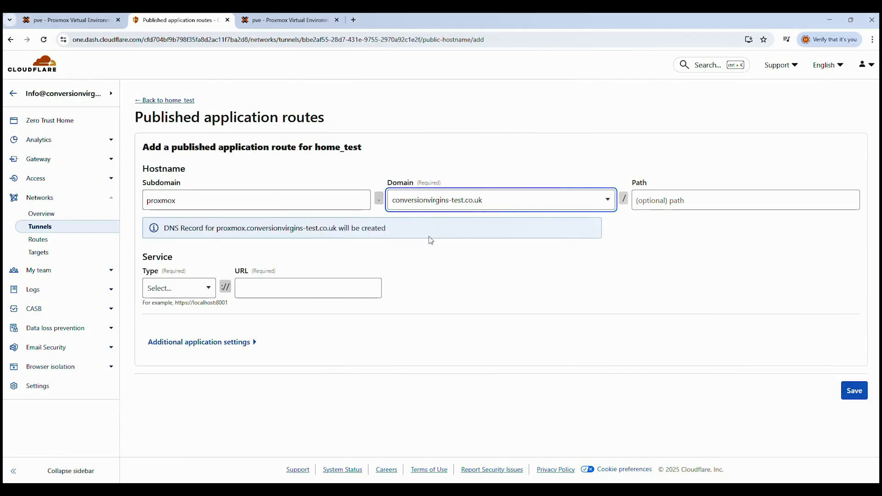
left_click(205, 294)
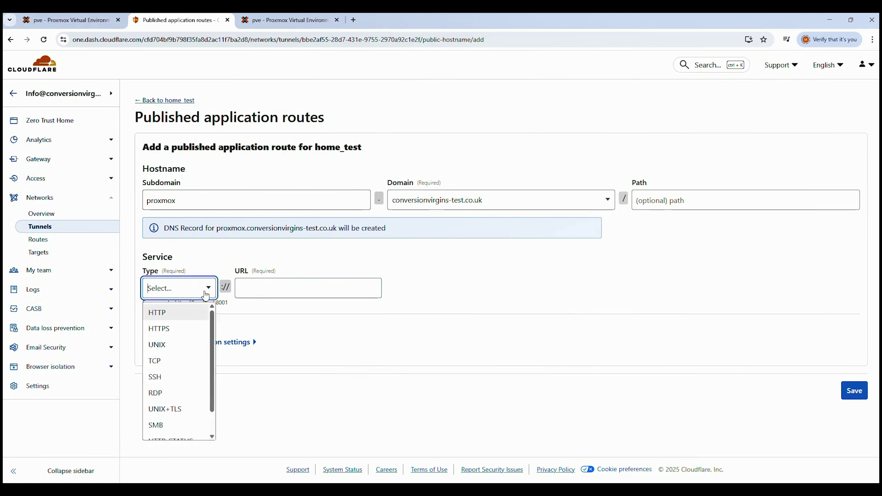
left_click(169, 329)
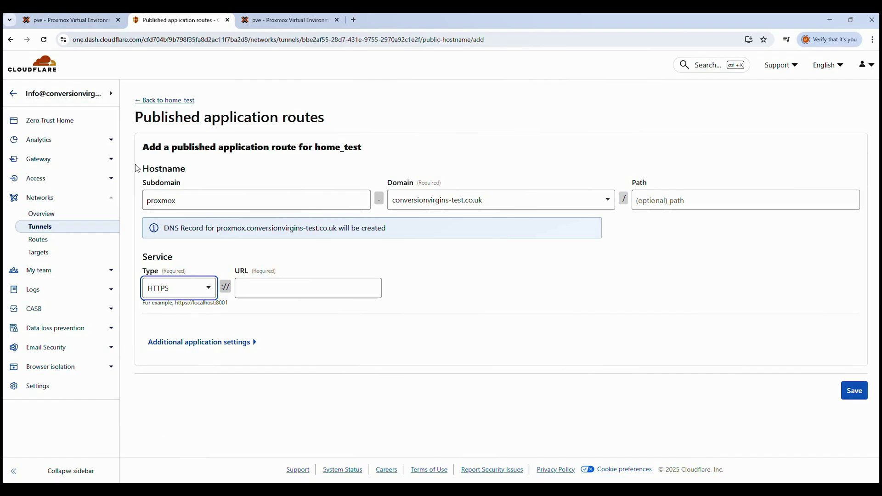
- Copy 192.168.86.38:8006 from the Proxmox page address, then return to the Cloudflare route form
left_click(87, 23)
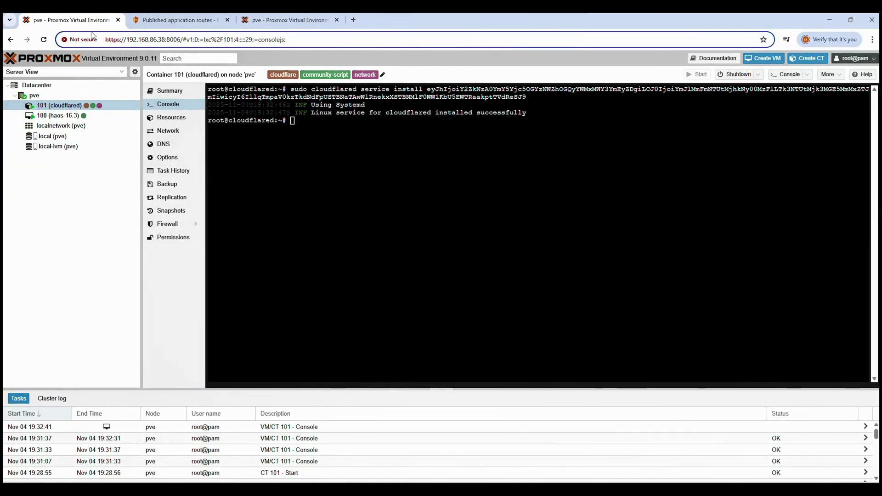
left_click_drag(180, 40, 127, 39)
key("ctrl+c")
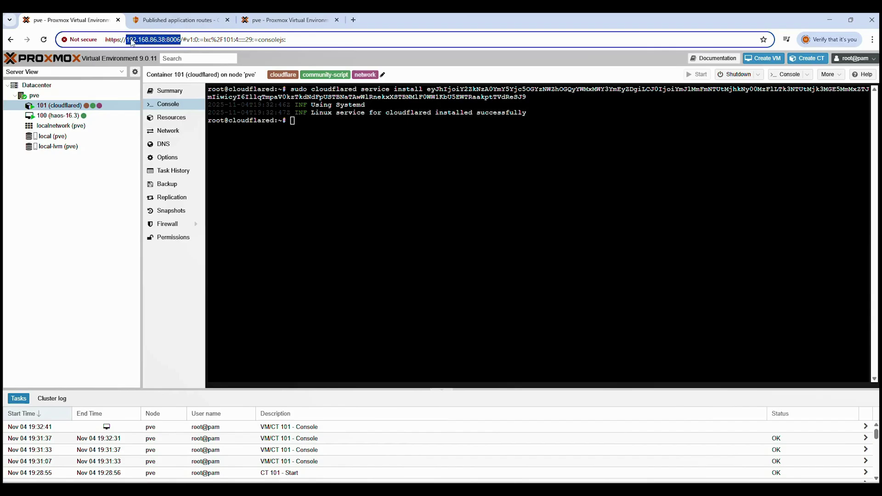
left_click(170, 19)
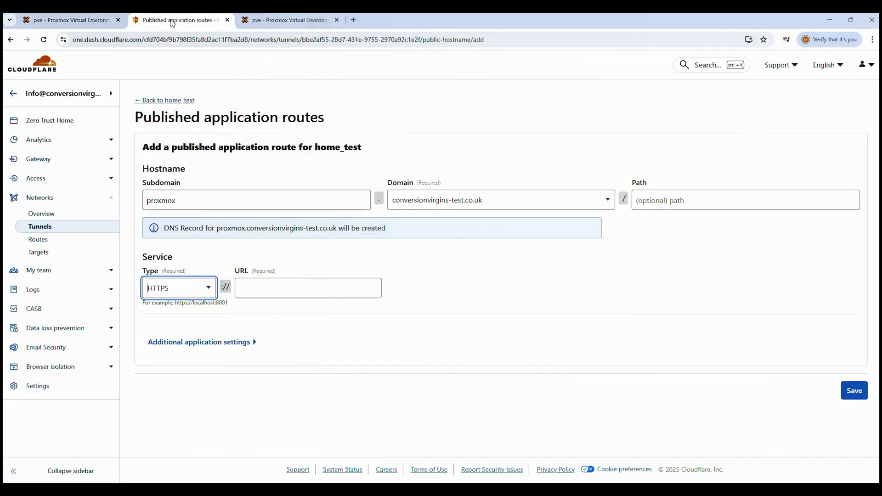
- Paste 192.168.86.38:8006 as the route's HTTPS service URL
left_click(261, 290)
key("ctrl+v")
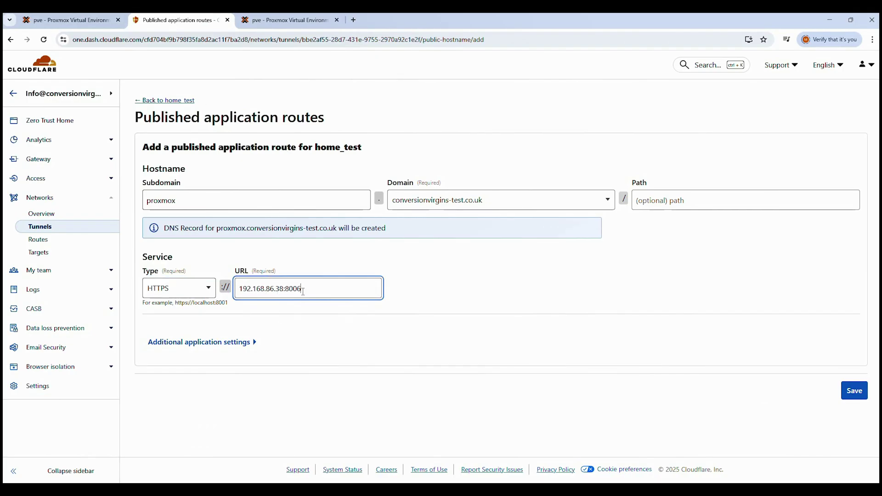
left_click(410, 292)
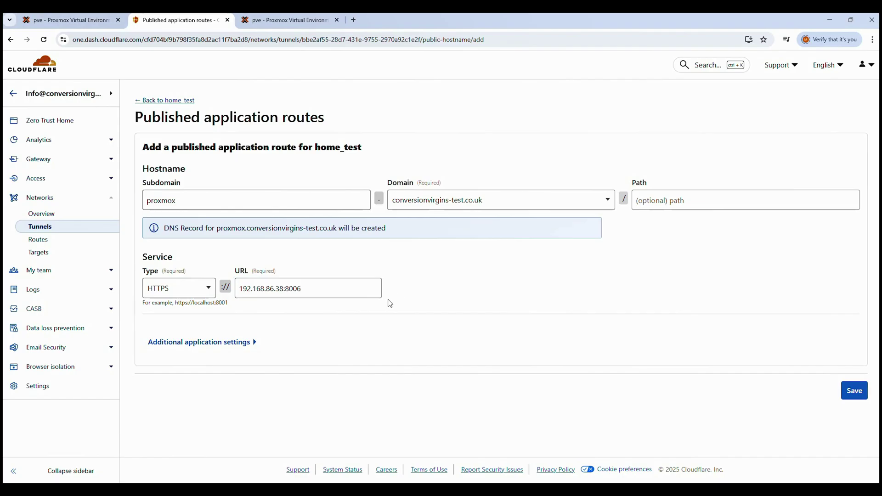
- Turn on No TLS Verify under Additional application settings > TLS and save the route
left_click(219, 344)
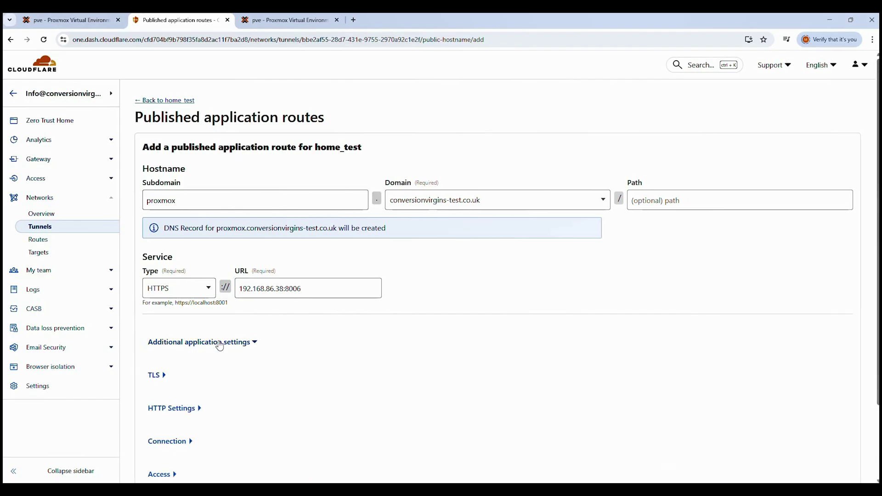
left_click(156, 377)
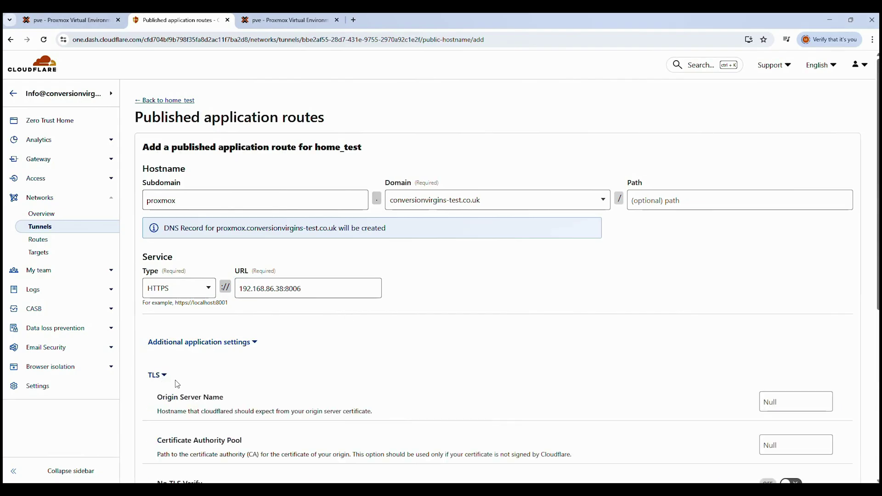
scroll(177, 384, "down", 2)
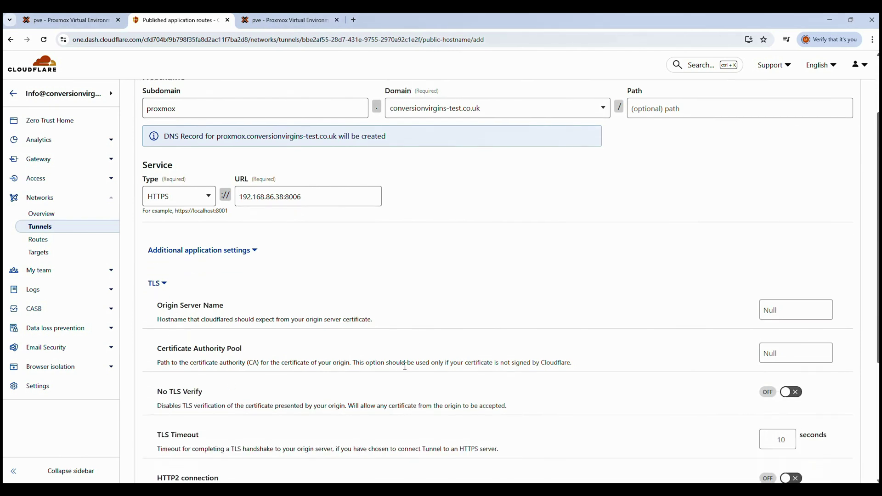
left_click(787, 394)
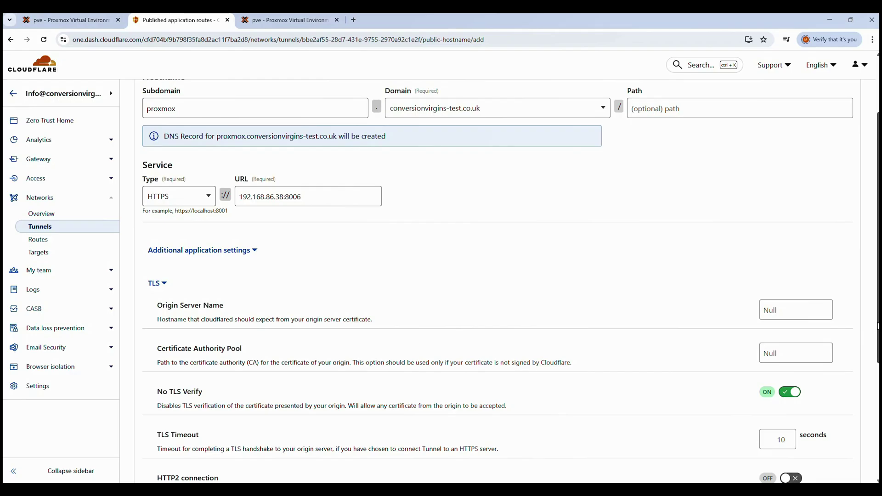
left_click_drag(878, 326, 878, 435)
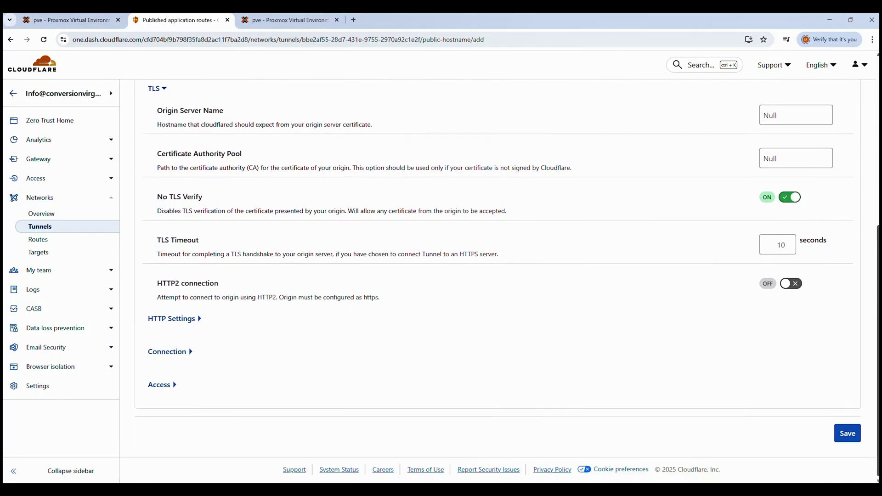
left_click(848, 434)
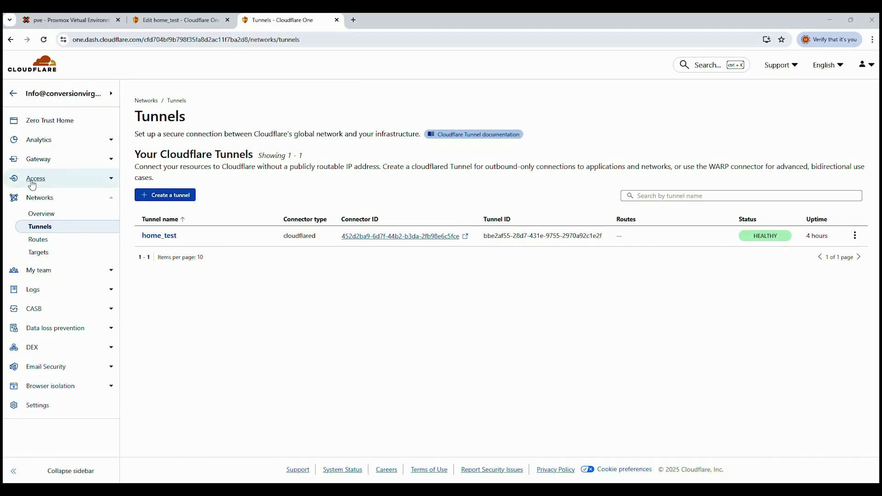
- Start a new reusable policy from the Access > Policies page
left_click(72, 181)
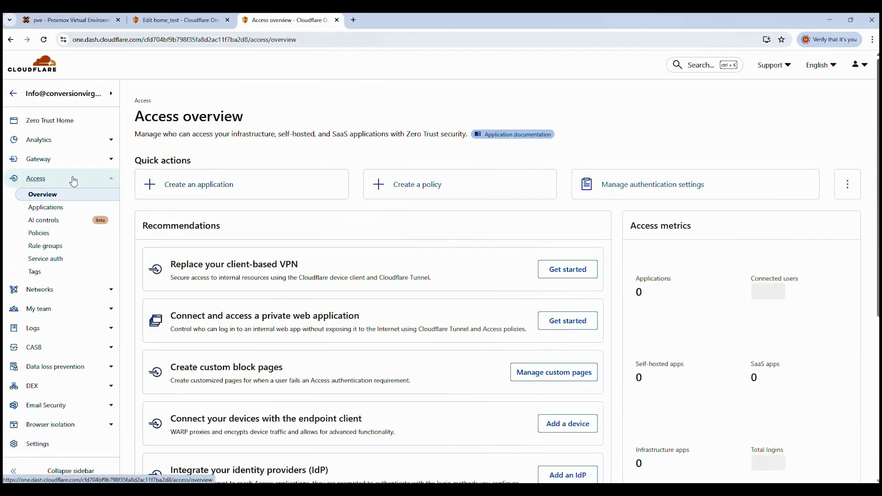
left_click(40, 235)
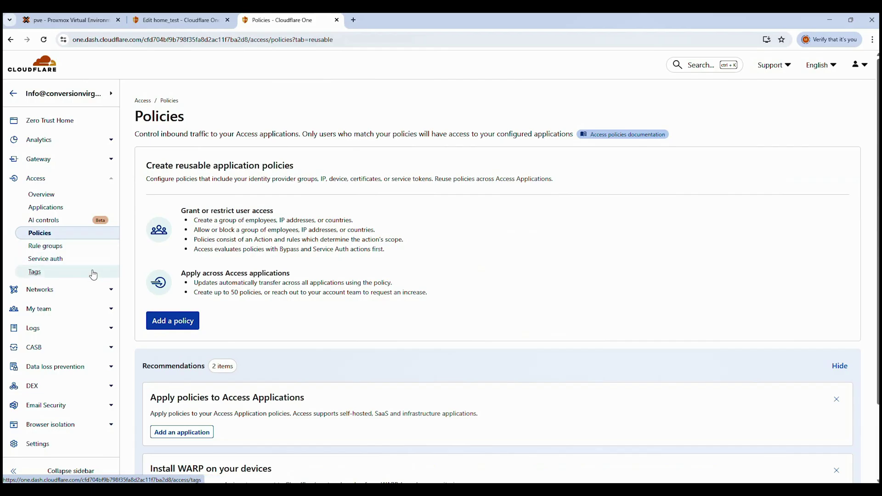
left_click(172, 324)
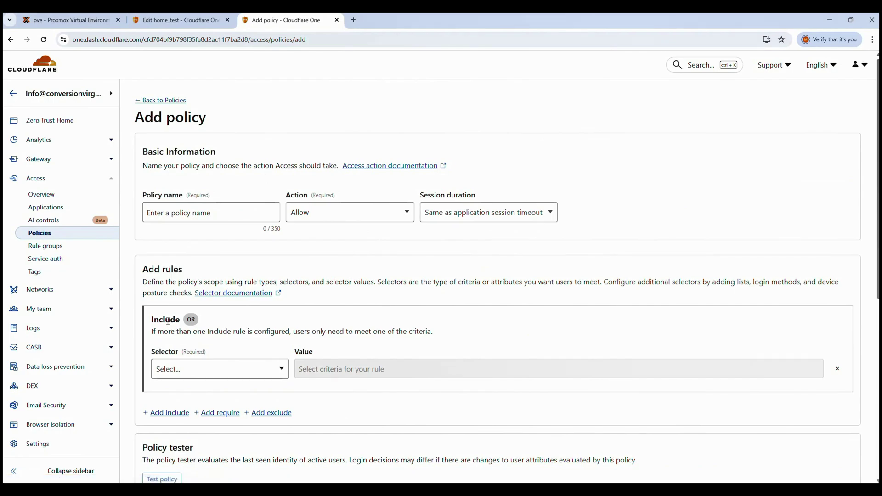
- Name the policy Email Access and add an Emails include rule with the allowed e-mail address
left_click(188, 215)
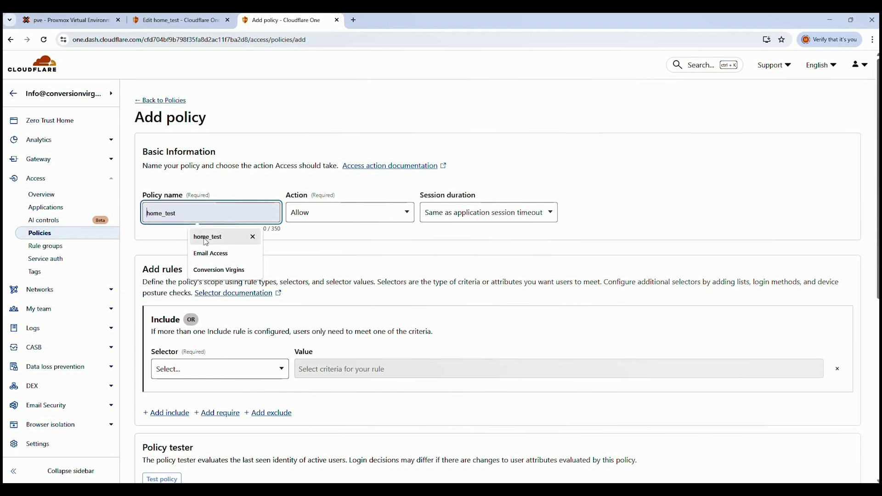
left_click(208, 253)
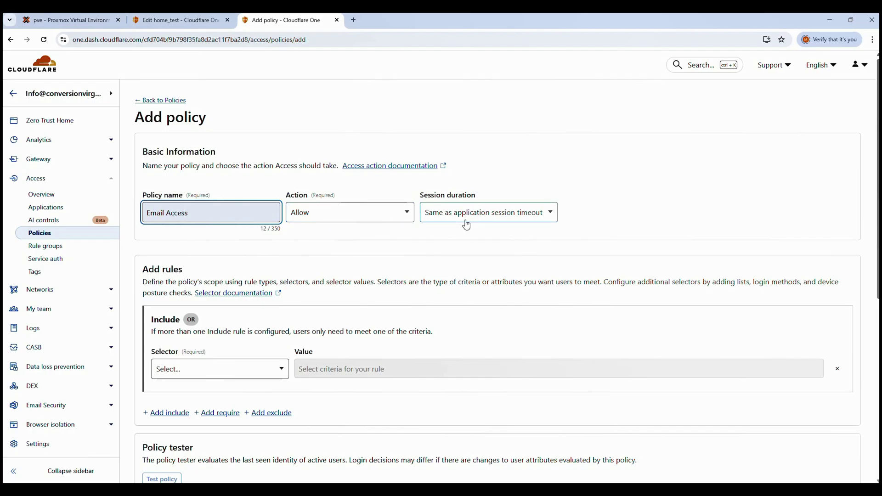
left_click(282, 368)
scroll(284, 367, "down", 1)
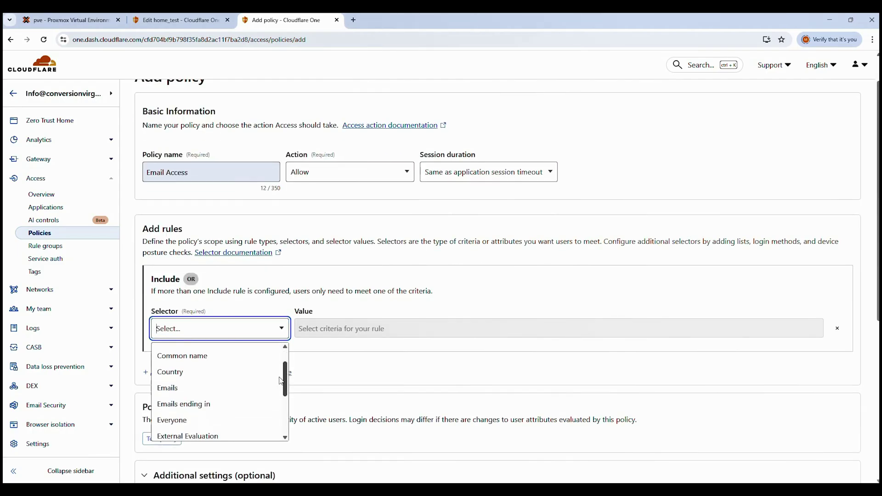
left_click(176, 394)
left_click(314, 330)
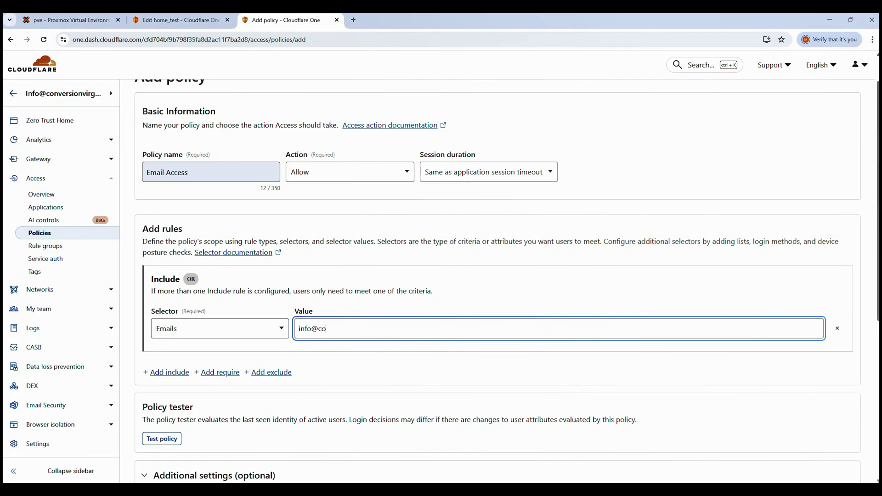
key("Return")
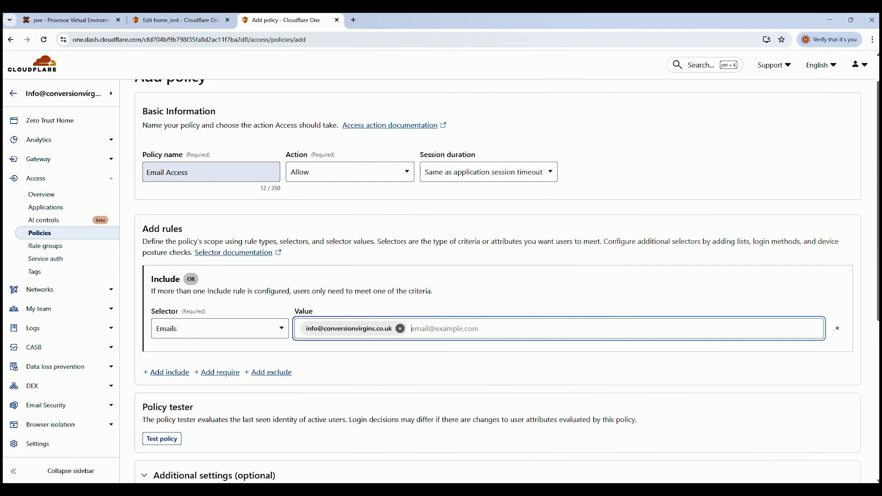
- Save the Email Access Allow policy
scroll(876, 228, "down", 1)
scroll(878, 239, "down", 3)
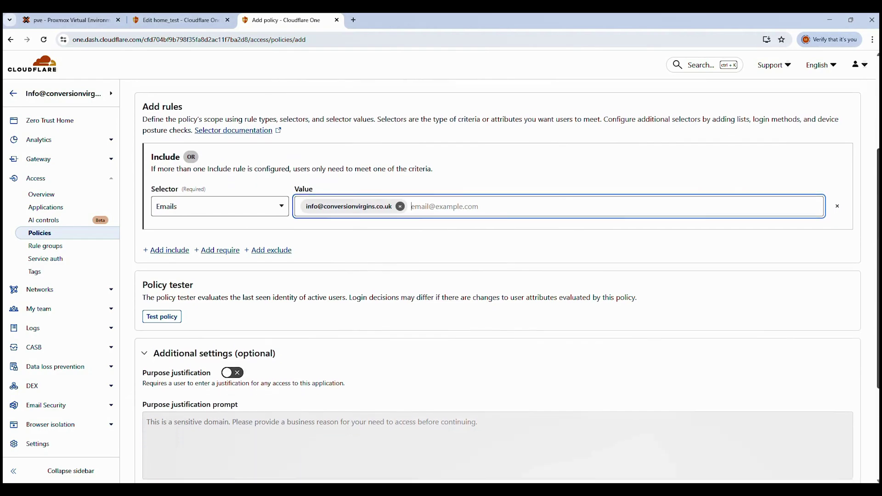
scroll(505, 281, "down", 2)
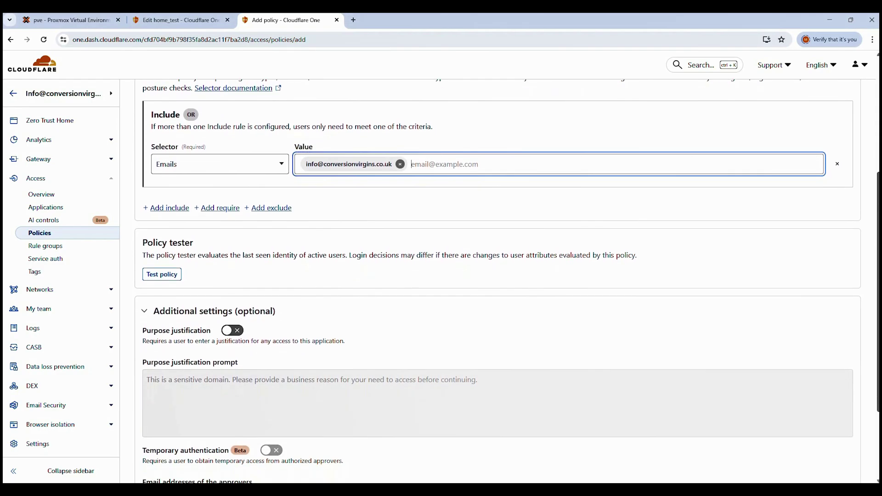
scroll(505, 281, "down", 2)
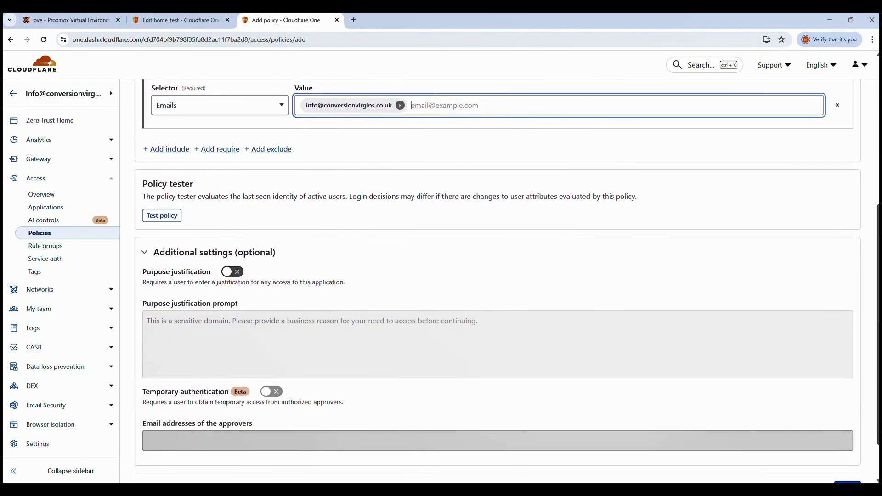
scroll(498, 281, "down", 2)
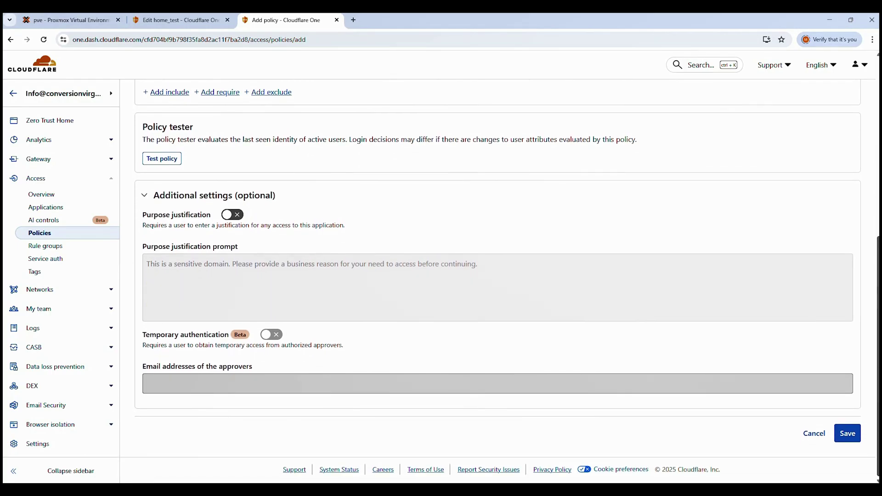
left_click(848, 434)
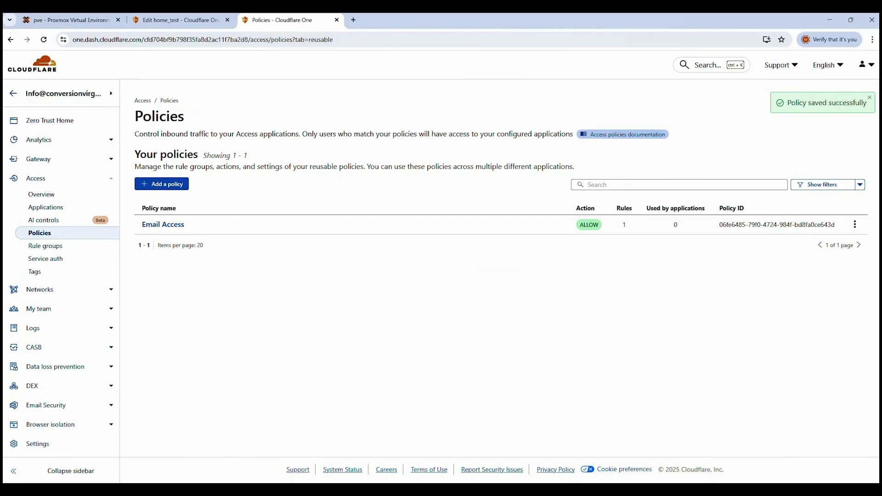
- Begin adding a Self-hosted application from the Access Applications page
left_click(50, 207)
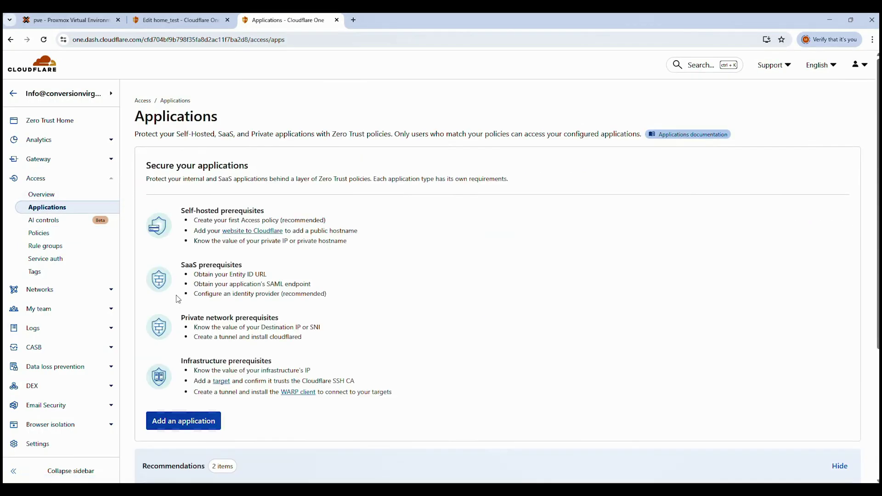
left_click(190, 421)
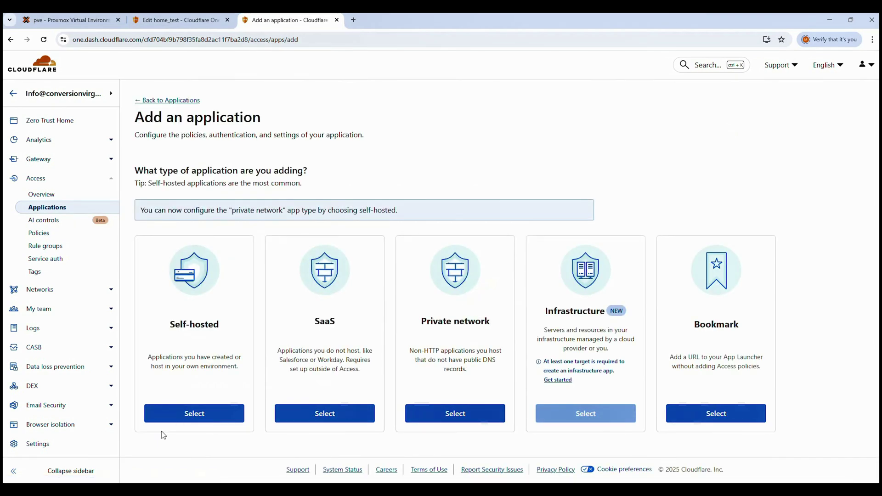
left_click(186, 415)
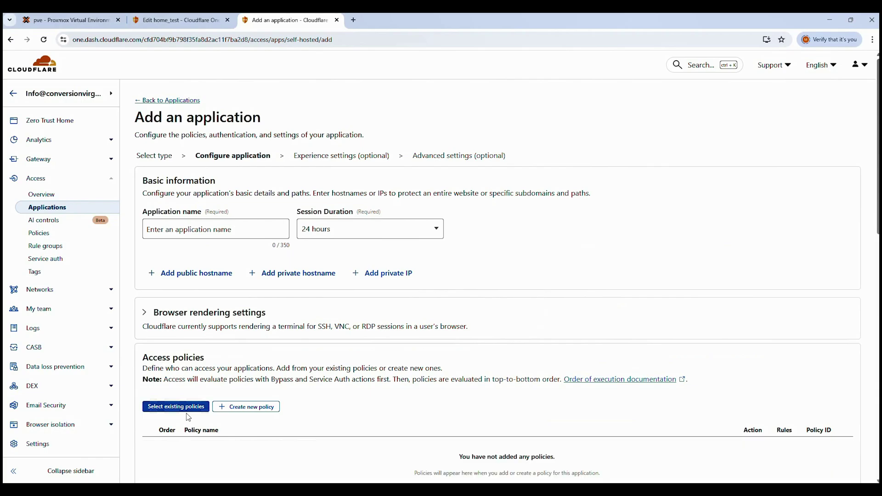
- Name the application home_test with a 1-week session duration
left_click(212, 229)
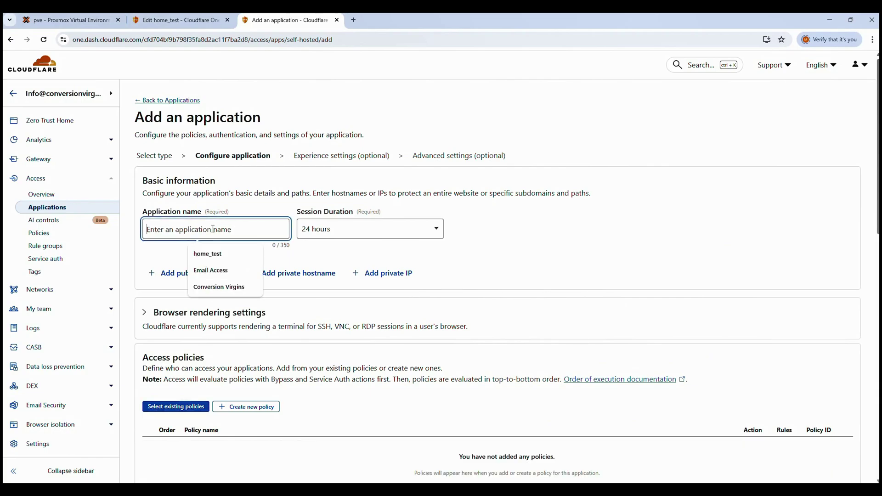
left_click(209, 254)
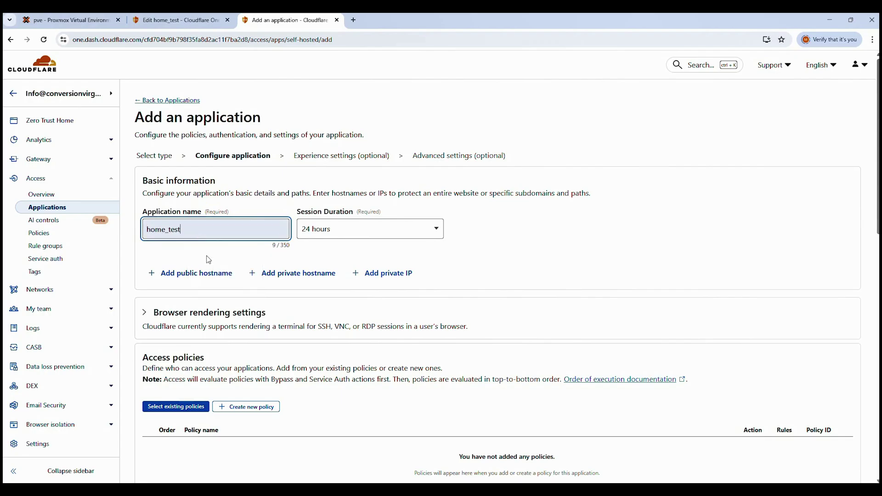
left_click(418, 228)
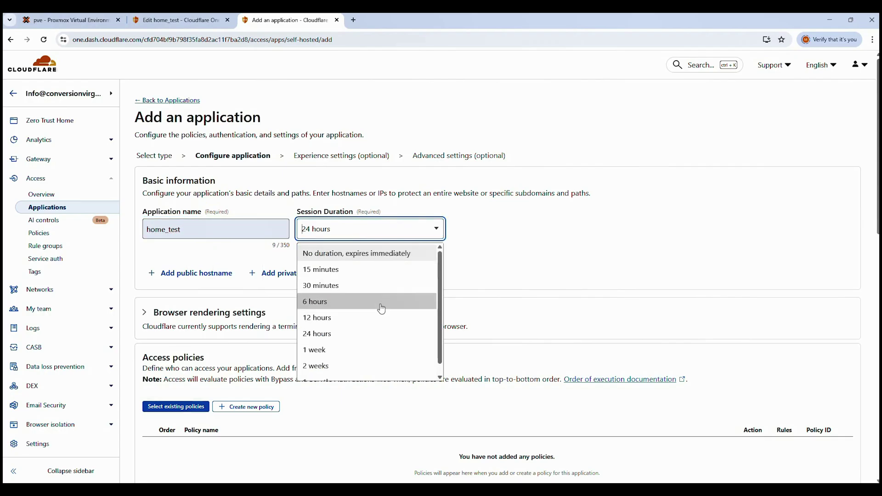
left_click(322, 350)
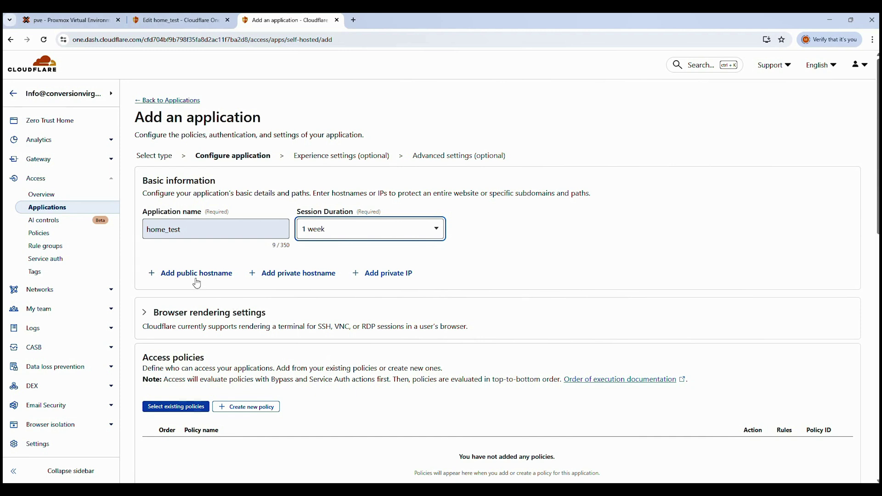
- Add the public hostname *.conversionvirgins-test.co.uk using the wildcard subdomain
left_click(179, 275)
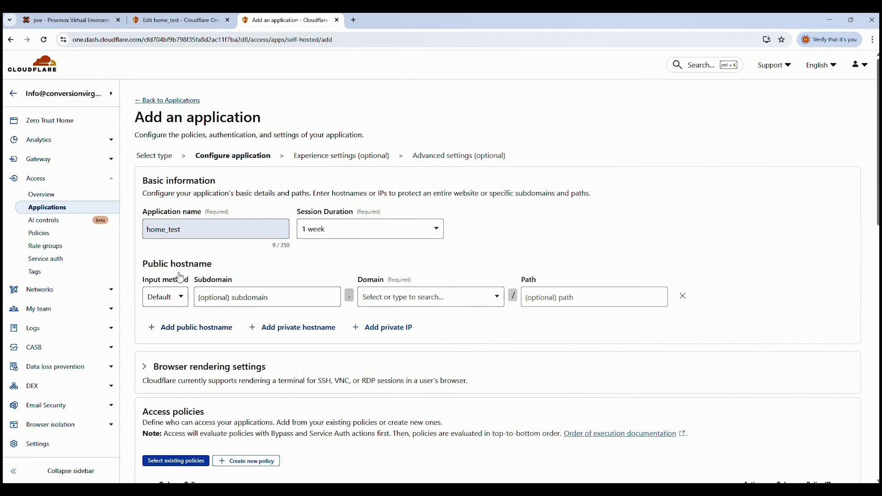
left_click(248, 298)
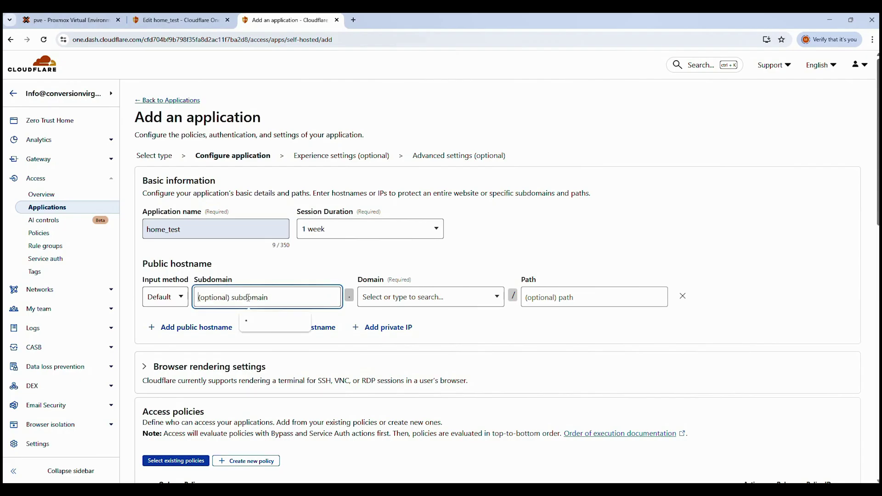
left_click(248, 321)
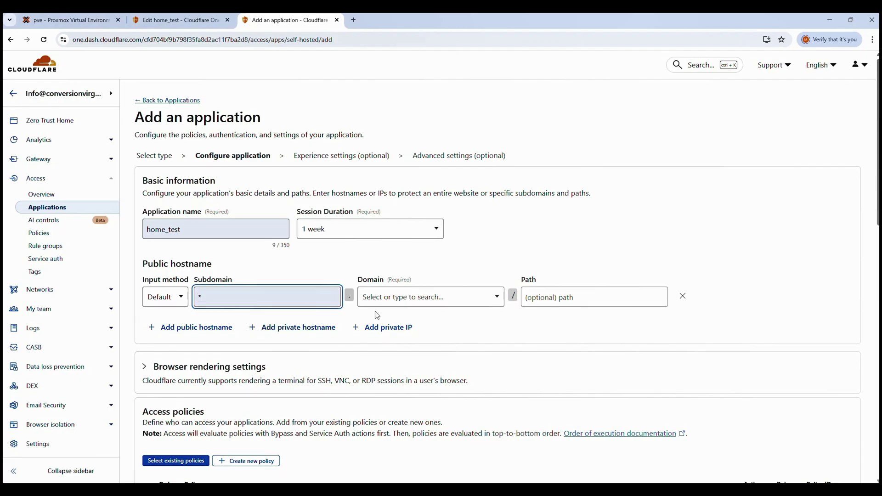
left_click(454, 301)
left_click(435, 324)
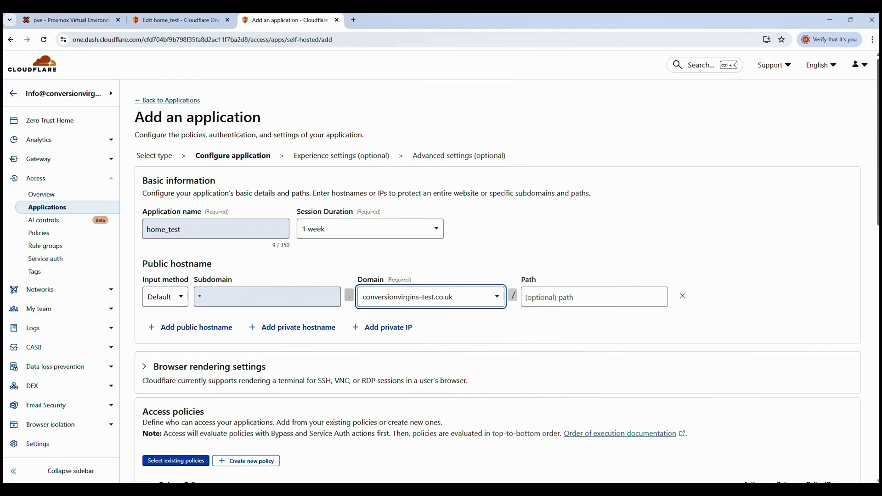
- Attach the existing Email Access policy to home_test through Select existing policies
scroll(497, 281, "down", 1)
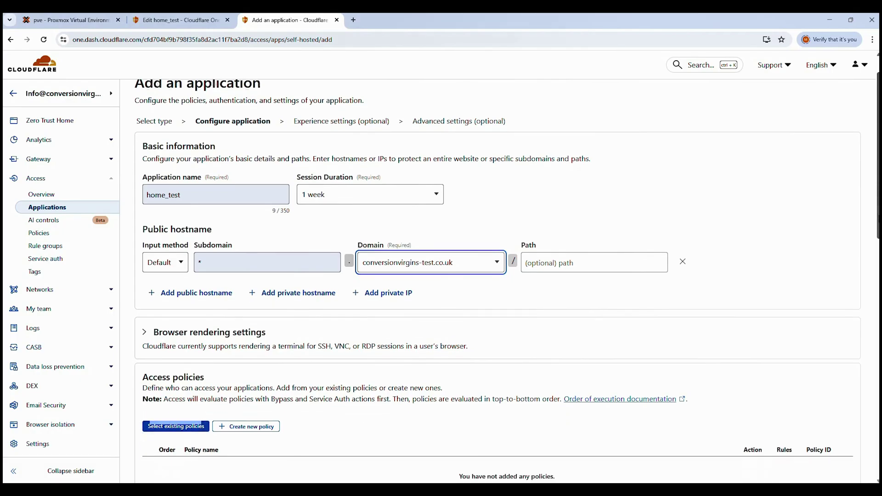
scroll(877, 300, "down", 5)
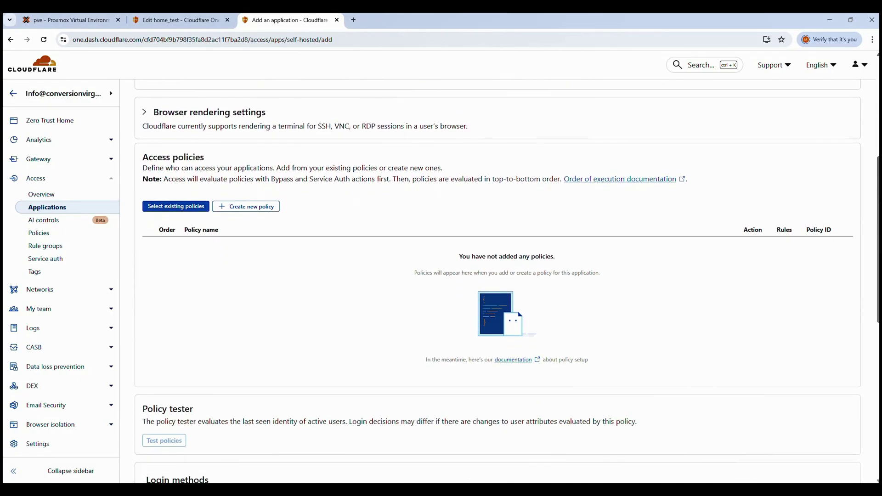
left_click(169, 209)
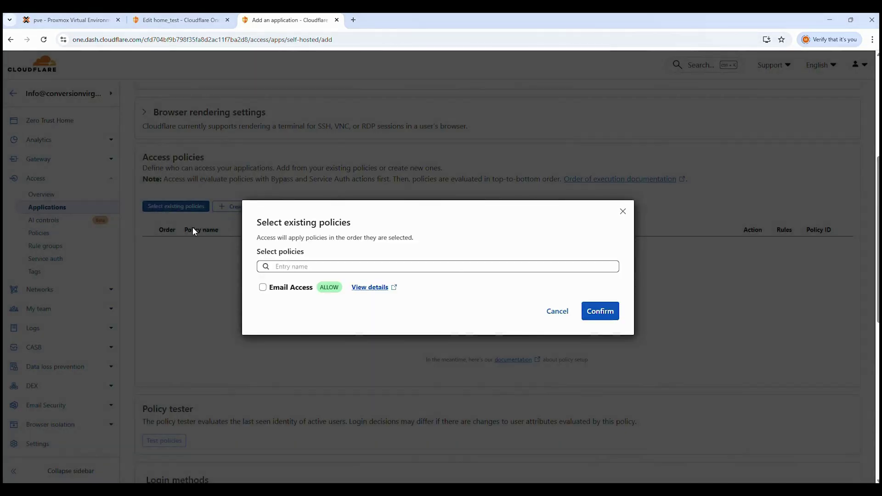
left_click(262, 287)
left_click(597, 312)
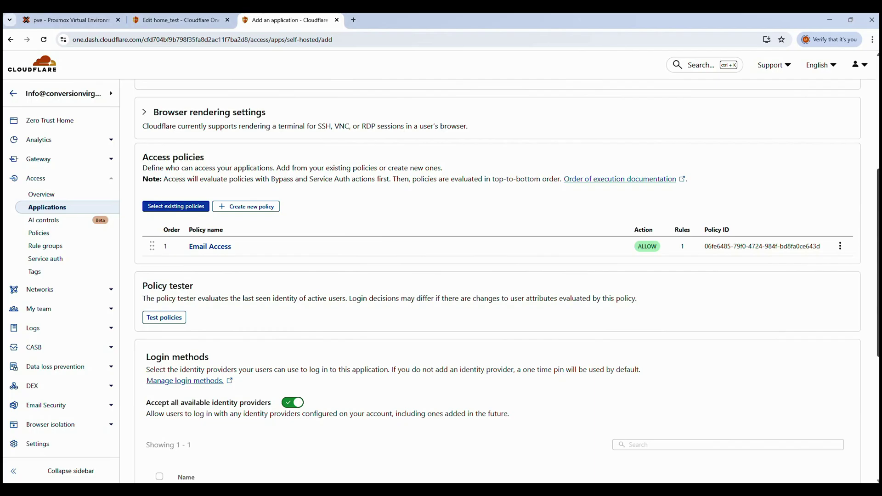
- Keep the default Experience and Advanced settings and save the home_test application
scroll(506, 280, "down", 5)
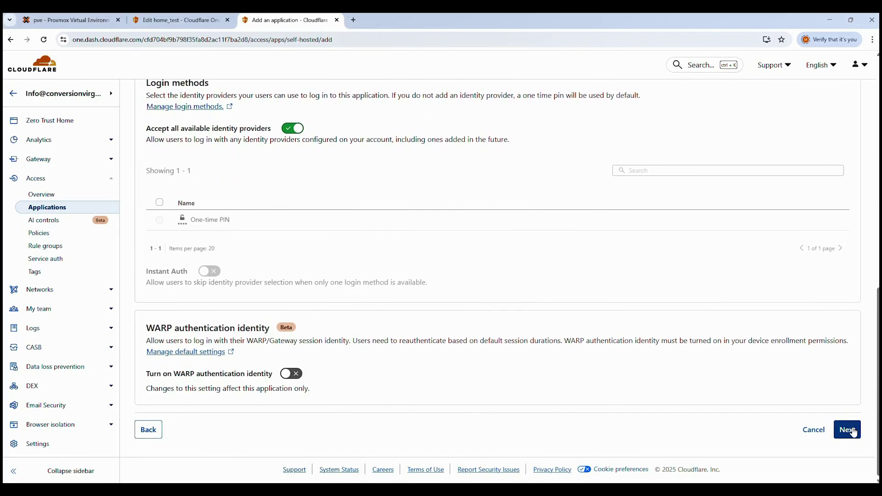
left_click(853, 431)
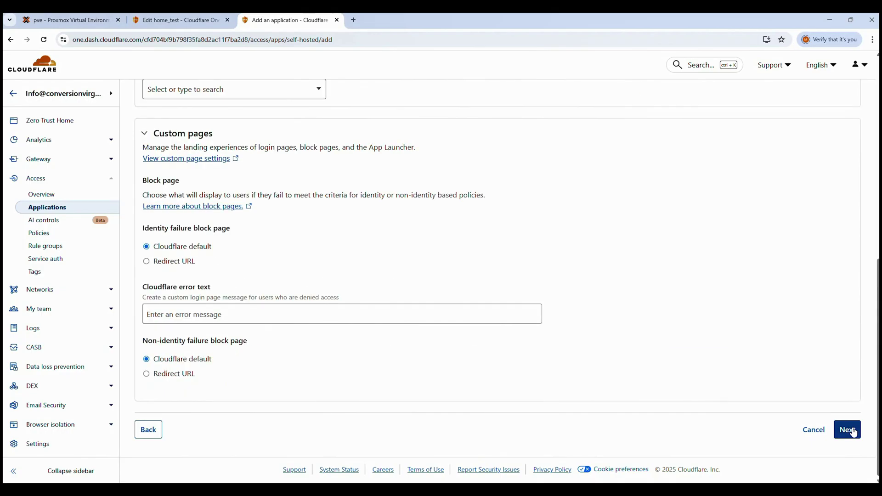
left_click(853, 431)
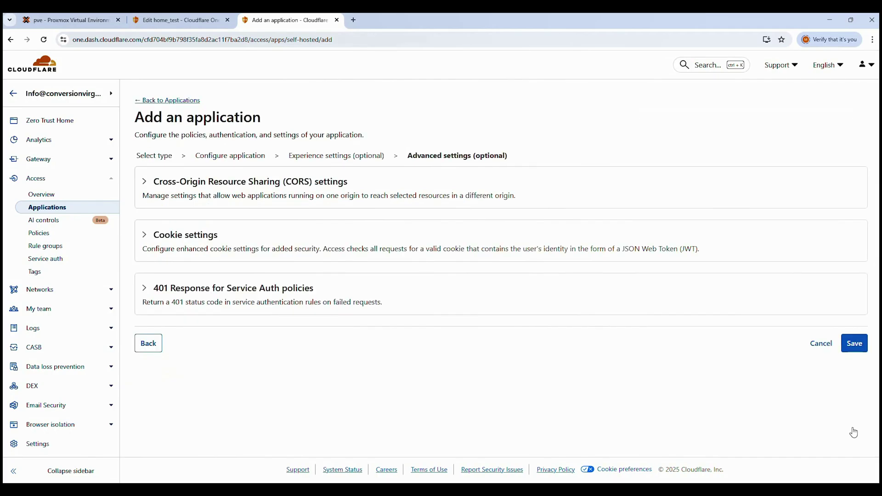
left_click(861, 349)
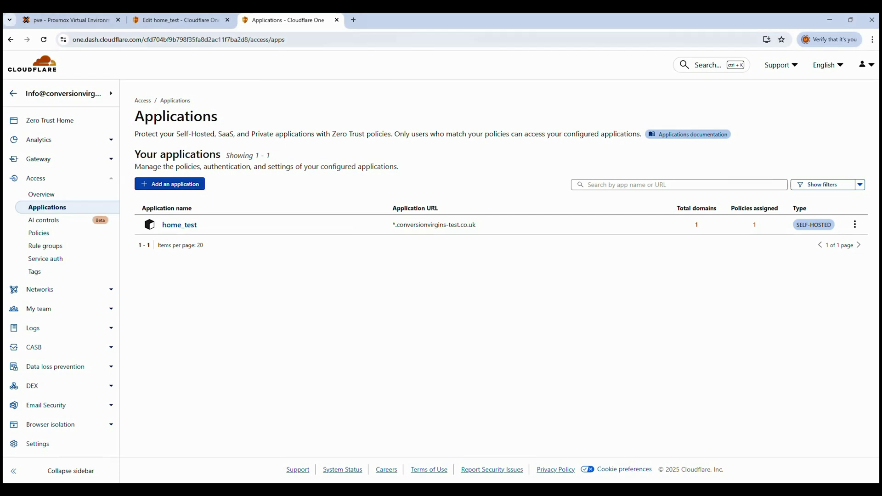
left_click(112, 291)
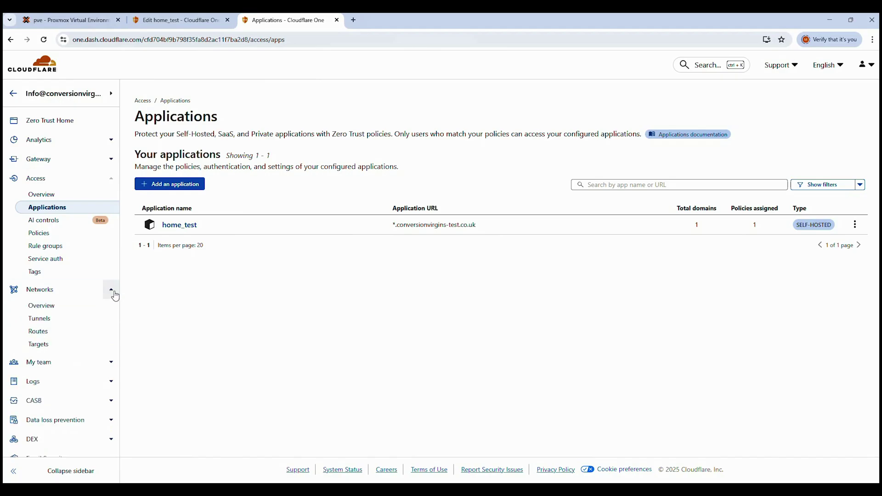
left_click(51, 321)
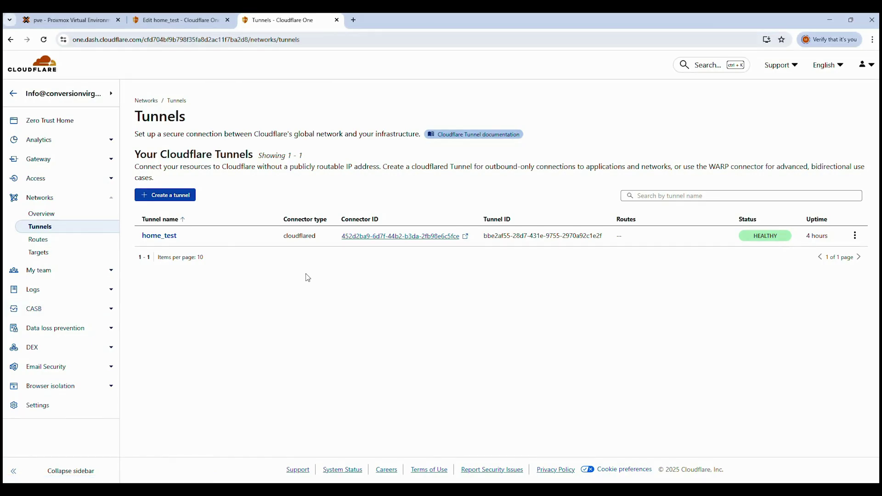
mouse_move(786, 238)
left_click(854, 237)
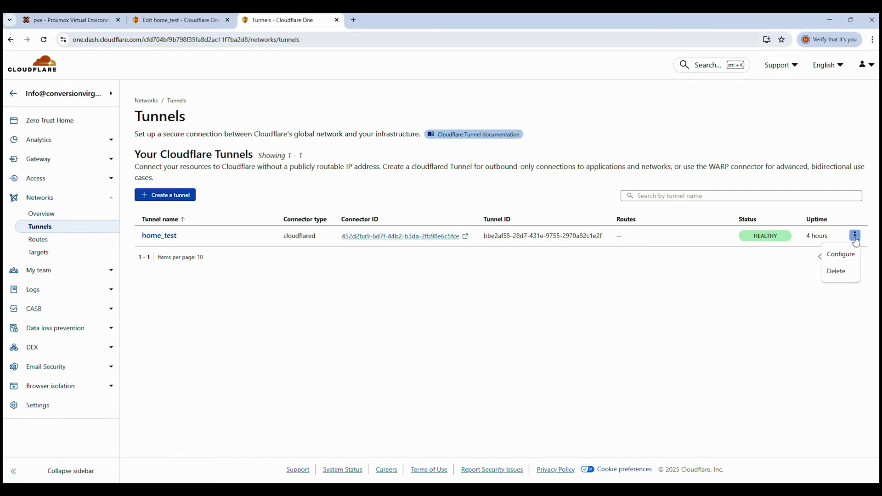
left_click(839, 255)
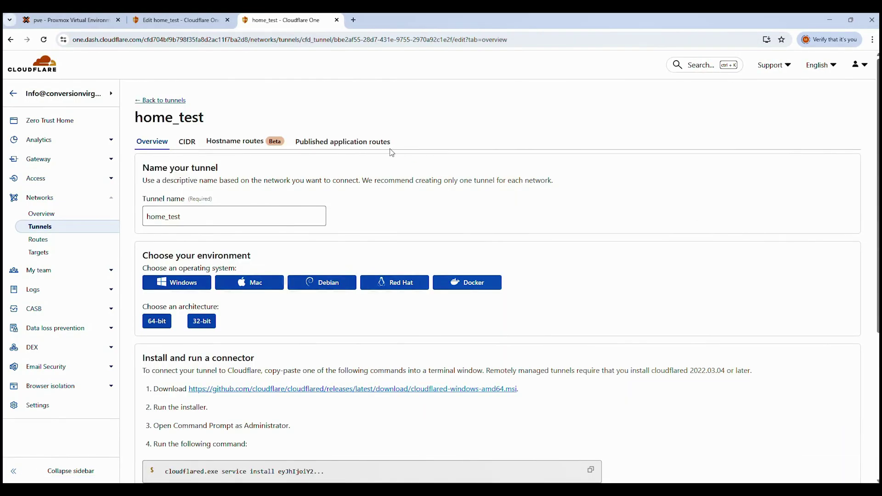
left_click(362, 143)
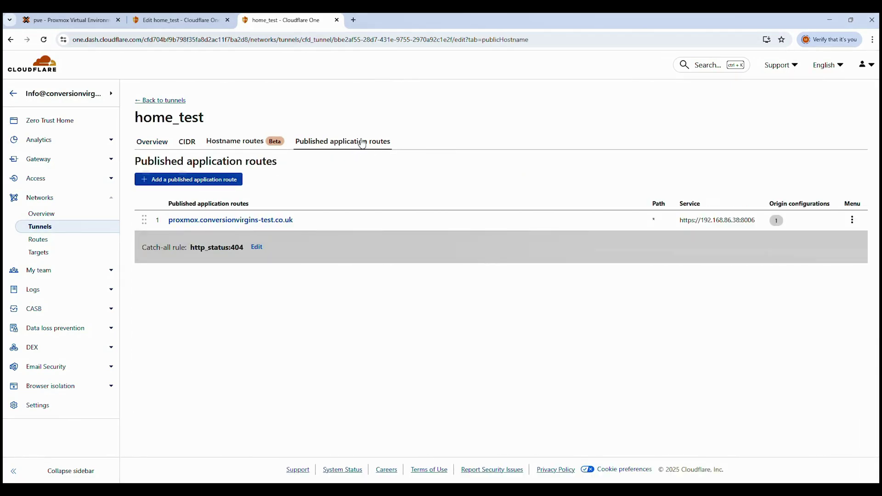
left_click(219, 227)
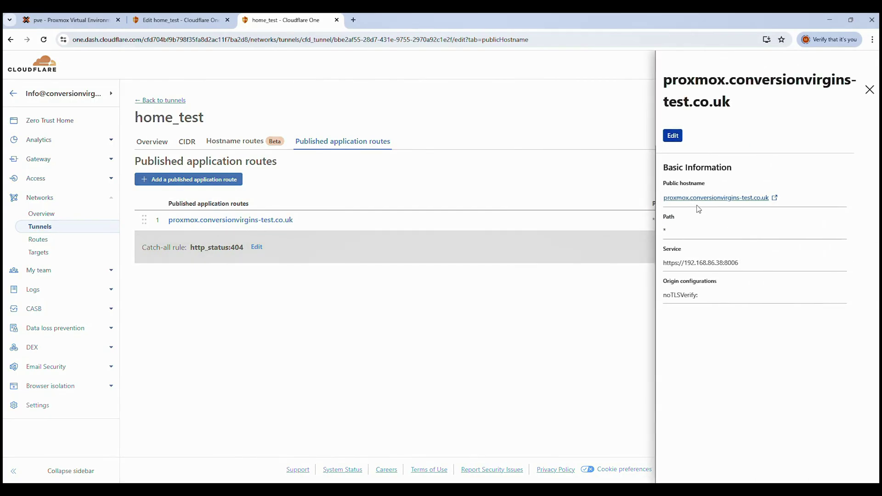
- Visit the proxmox hostname, enter the account's e-mail address, and request a login code
left_click(715, 198)
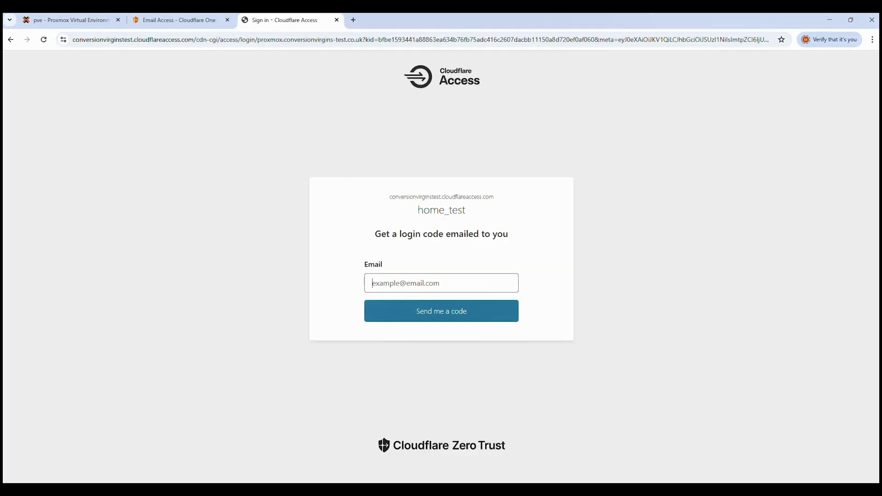
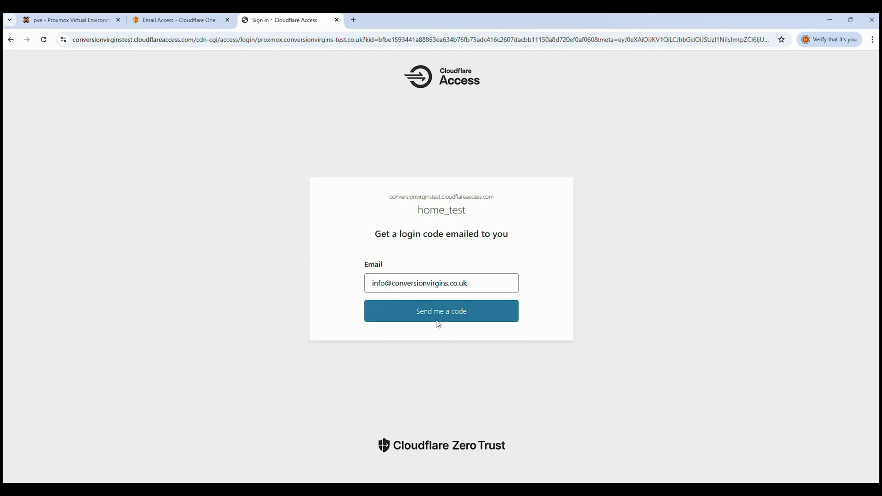
left_click(421, 313)
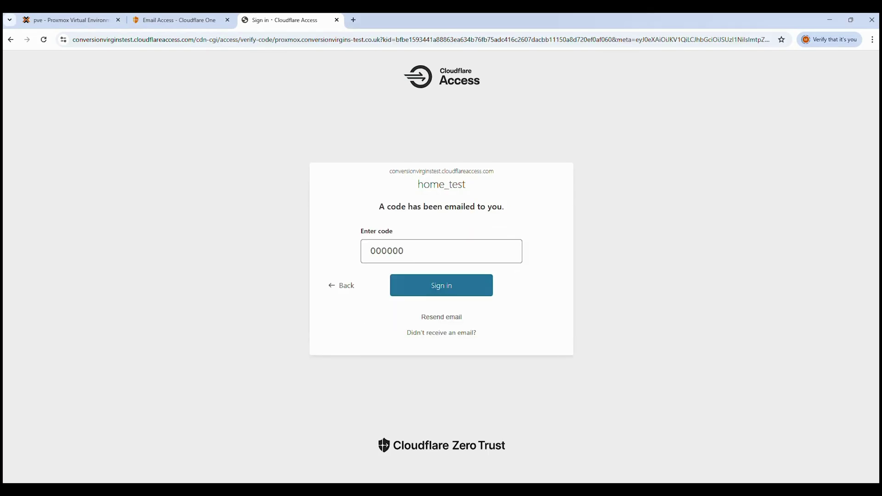
- Copy the login code from the Outlook e-mail into the sign-in page's Enter code field
key("alt+Tab")
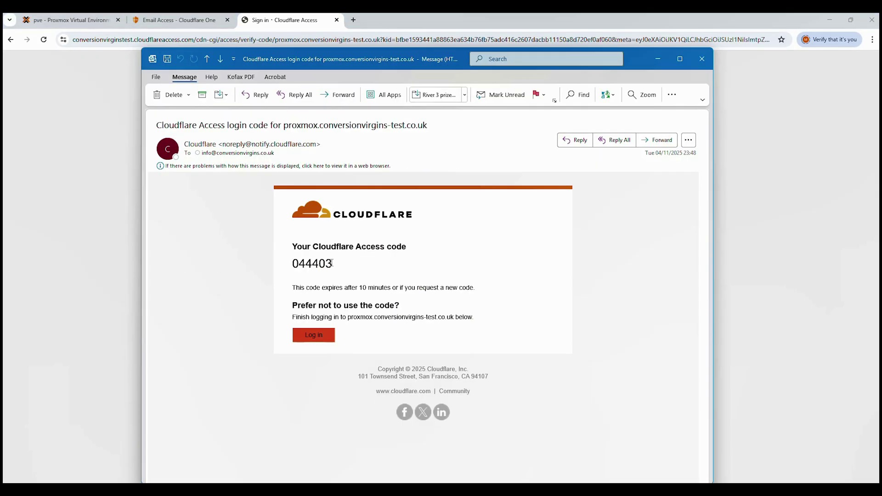
left_click_drag(332, 263, 295, 263)
key("ctrl+c")
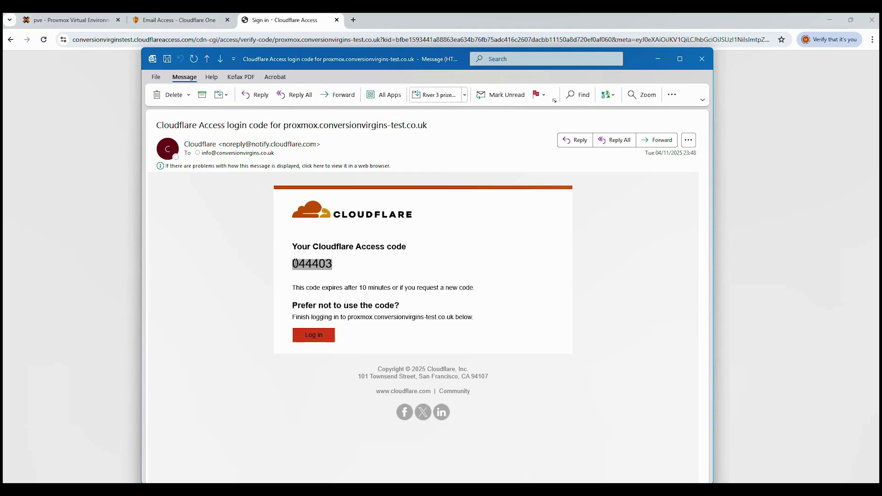
left_click(657, 59)
left_click(397, 248)
key("ctrl+v")
- Sign in with the emailed code to load the Proxmox pve Datacenter view at proxmox.conversionvirgins-test.co.uk
left_click(432, 292)
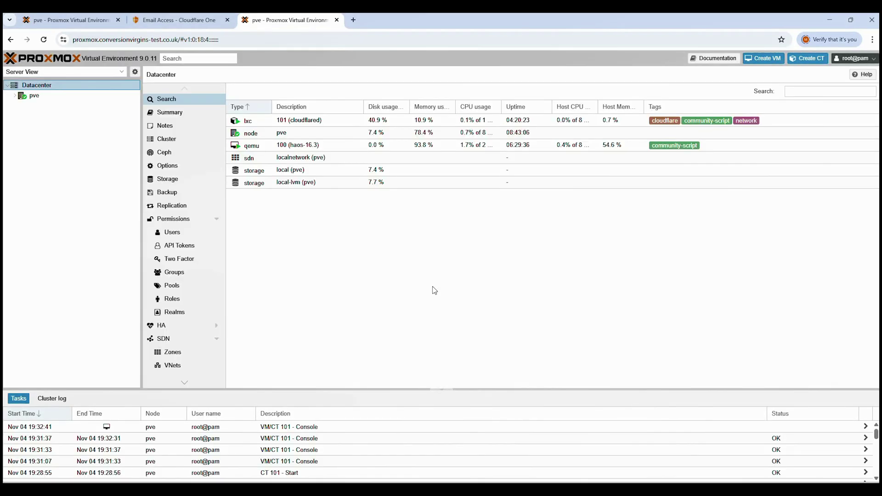